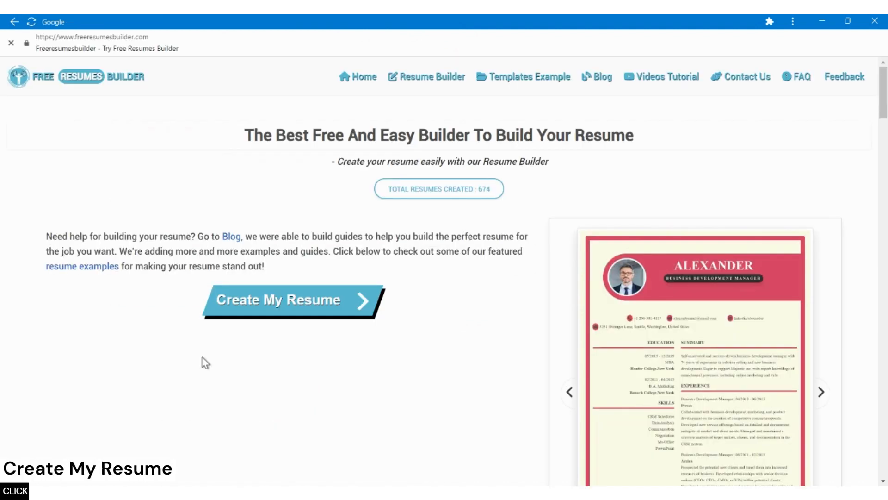
Look through the home page's three resume-building steps, newsletter section and popular and recent posts.
scroll(206, 363, down, 2)
scroll(205, 363, down, 1)
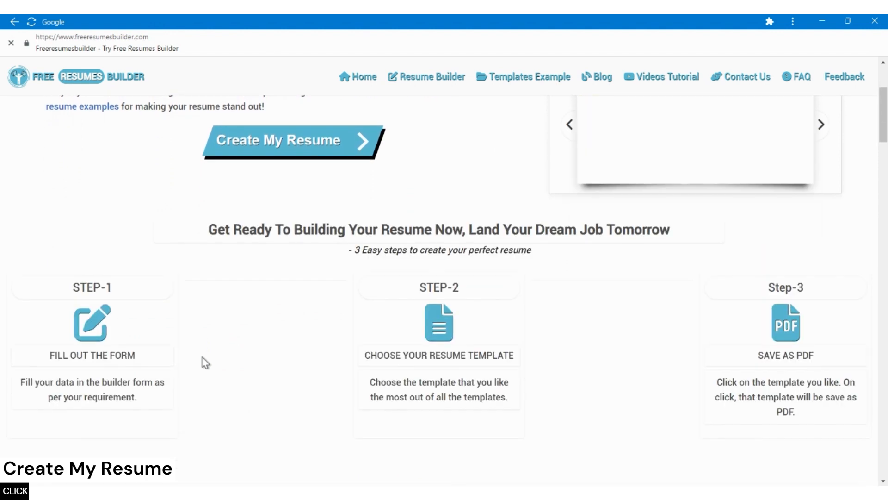
scroll(206, 363, down, 2)
scroll(205, 362, down, 4)
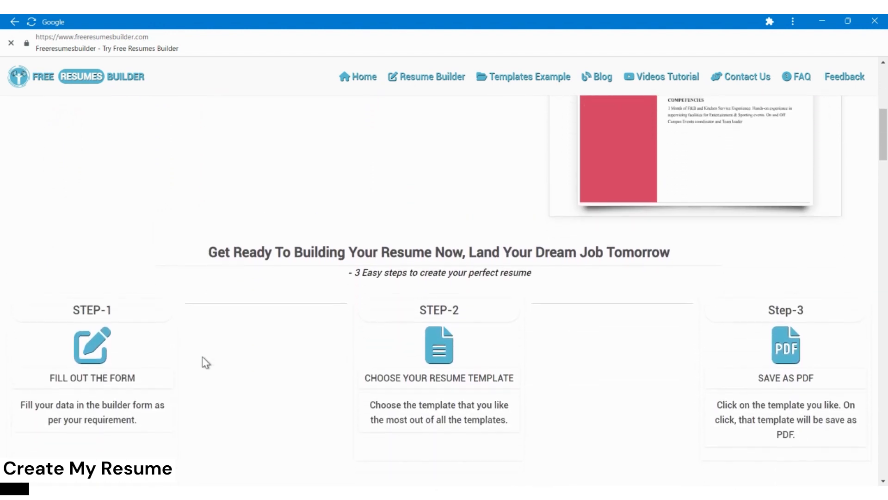
scroll(205, 362, down, 4)
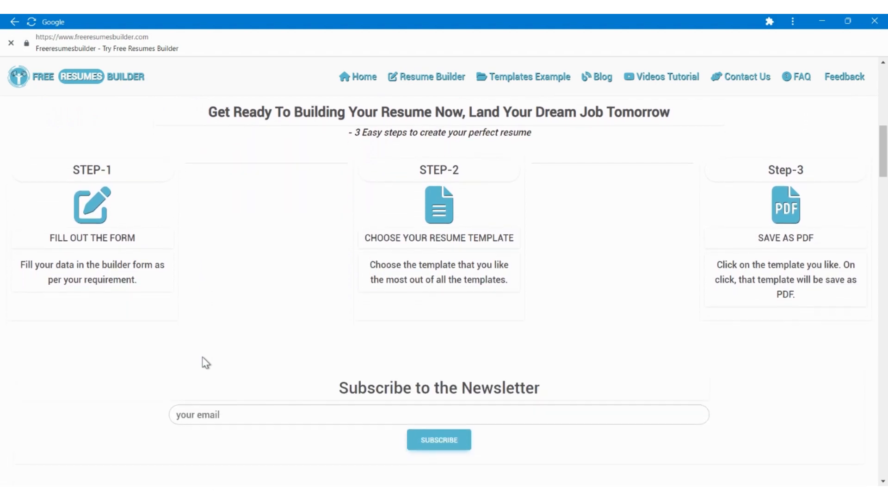
scroll(205, 363, down, 10)
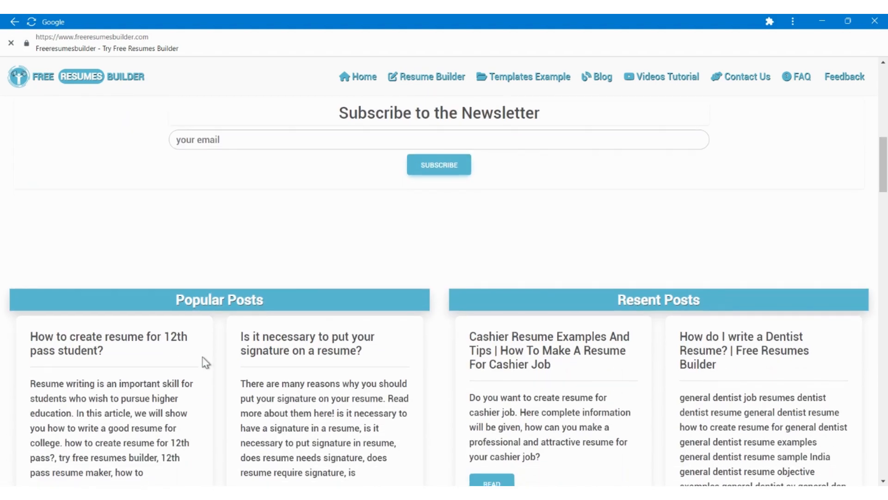
scroll(206, 363, down, 4)
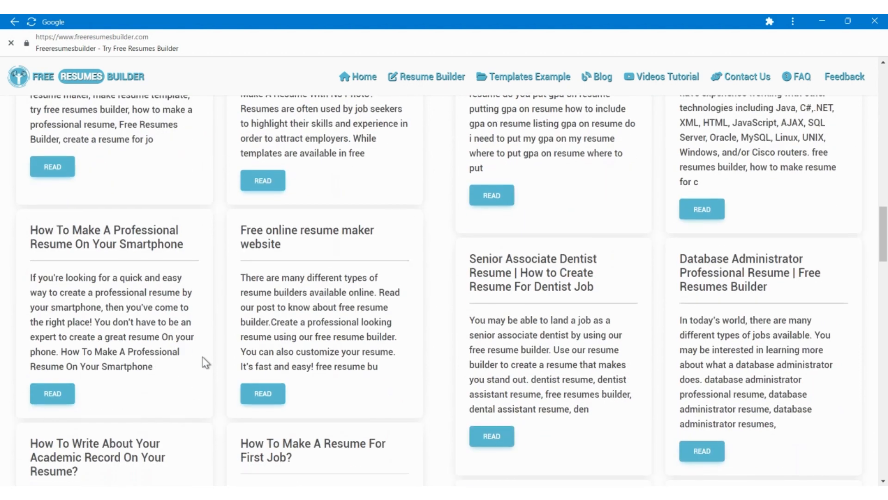
scroll(205, 362, up, 20)
scroll(205, 363, up, 3)
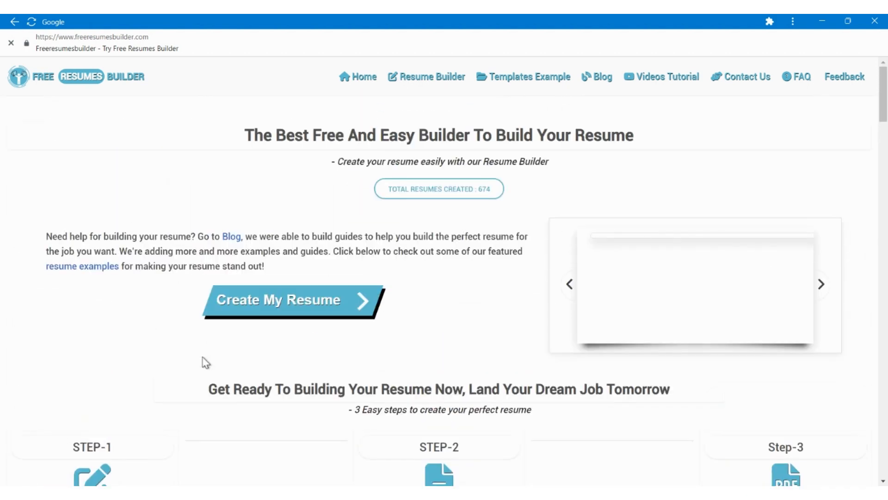
Start a new resume with the personal information section and upload 250X250.jpg as its image.
click(323, 297)
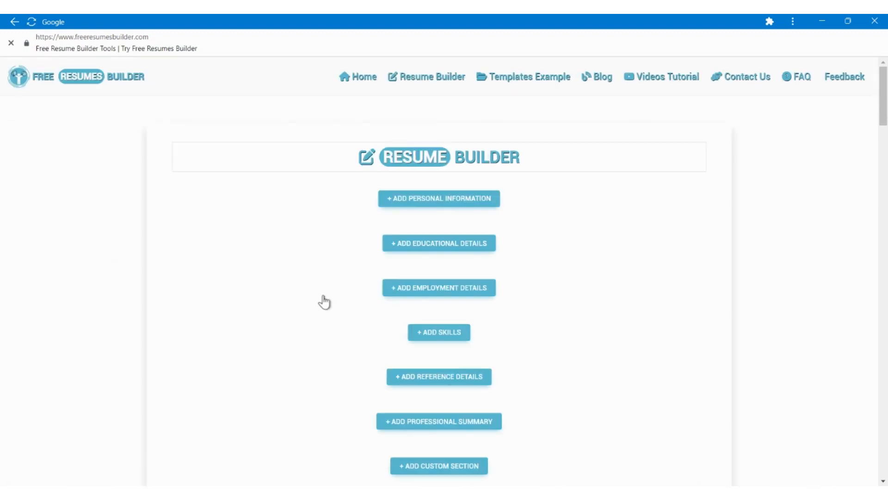
click(423, 204)
scroll(365, 255, down, 2)
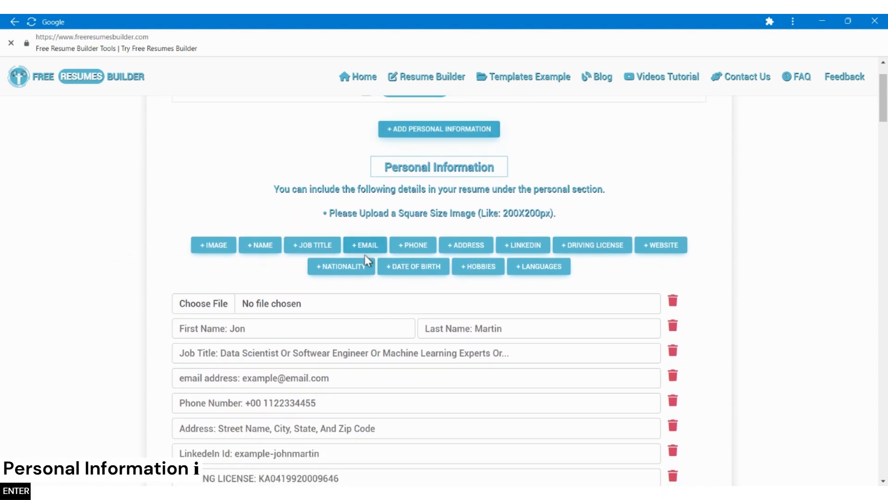
click(276, 299)
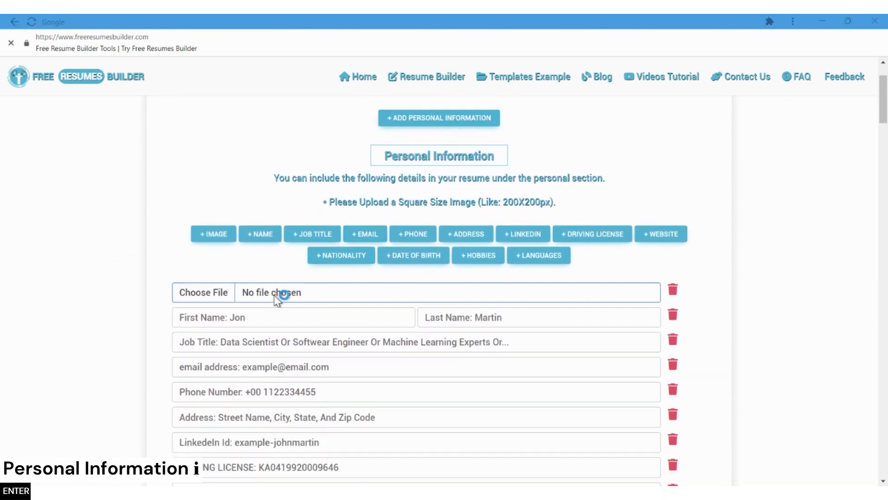
double_click(474, 110)
Fill in the candidate's first name and last name in the personal information section.
click(314, 318)
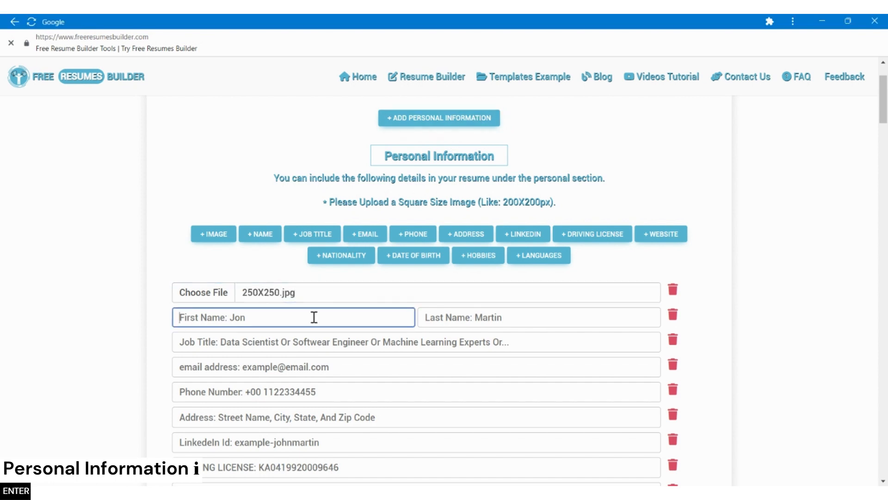
text(Jo)
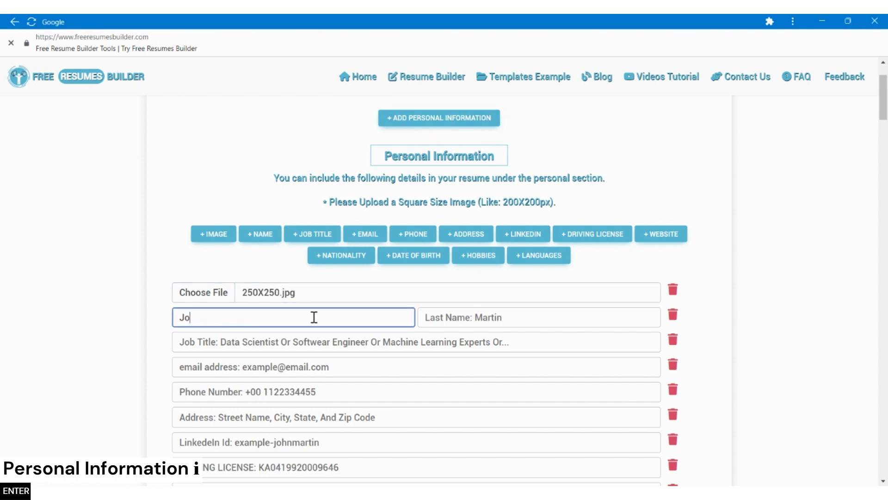
text(nathan)
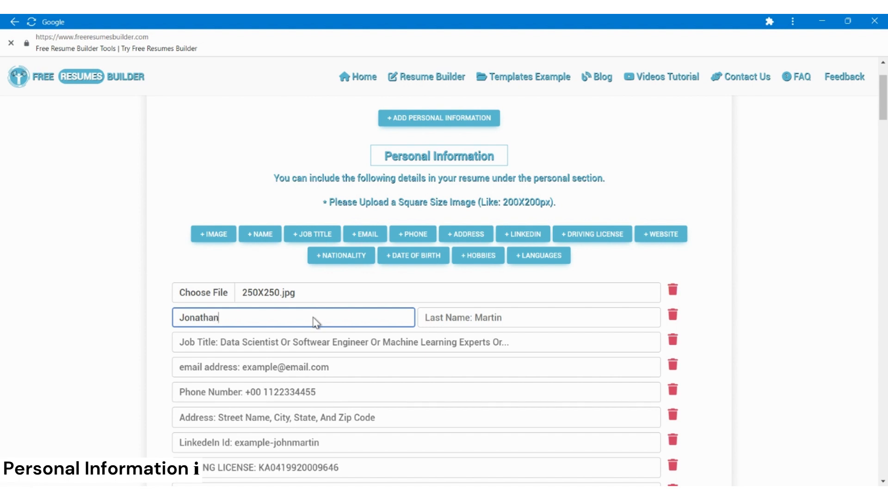
text( S)
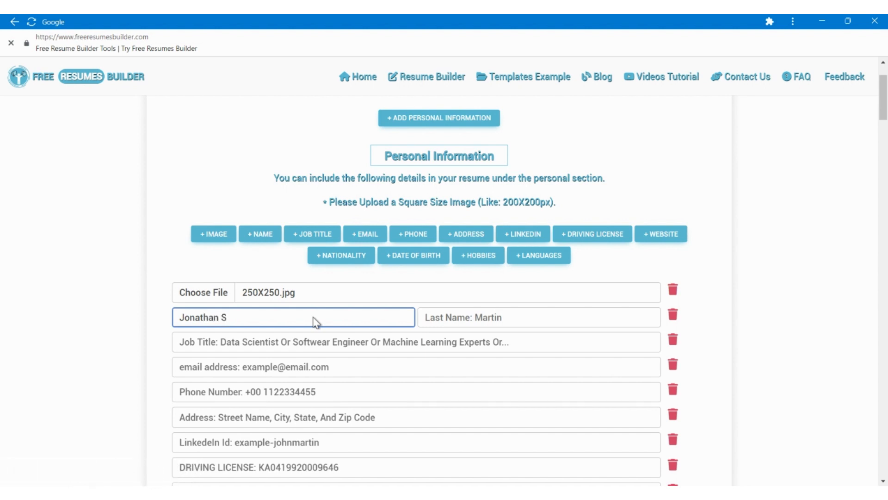
key(BackSpace)
key(BackSpace)
key(Tab)
text(Smi)
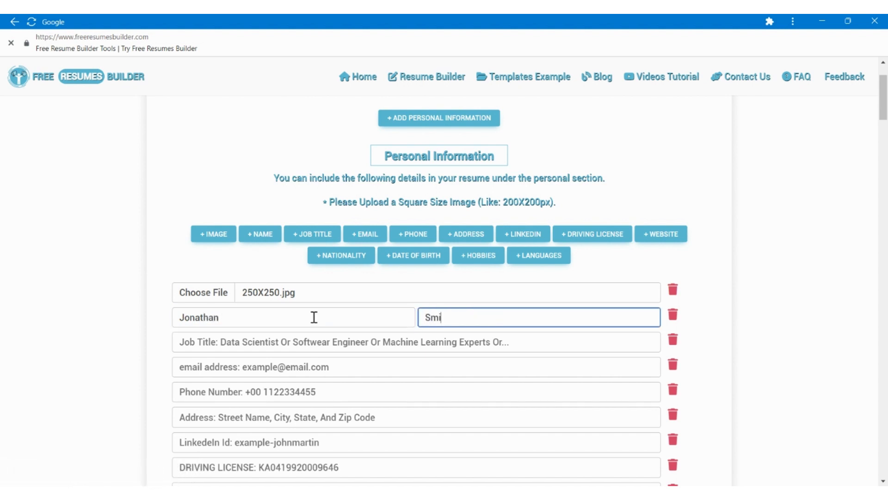
Enter Senior Web Developer as the job title and fill in the candidate's email address.
key(Tab)
key(Tab)
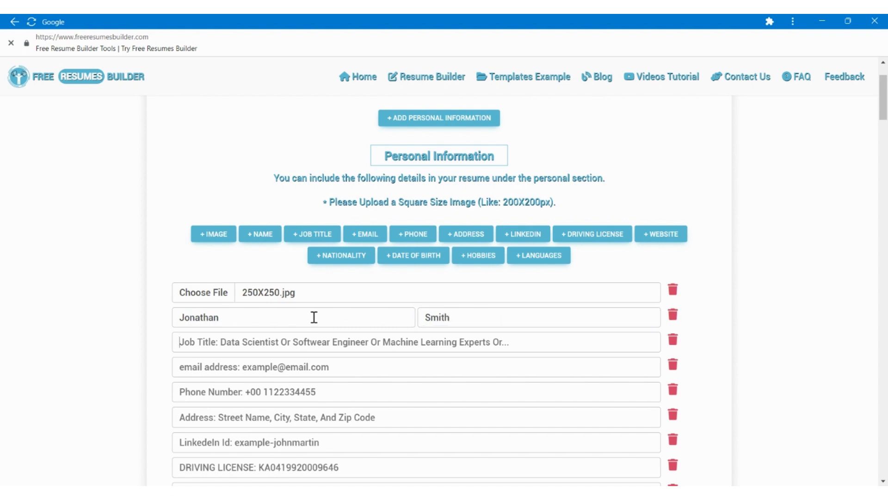
text(Senior )
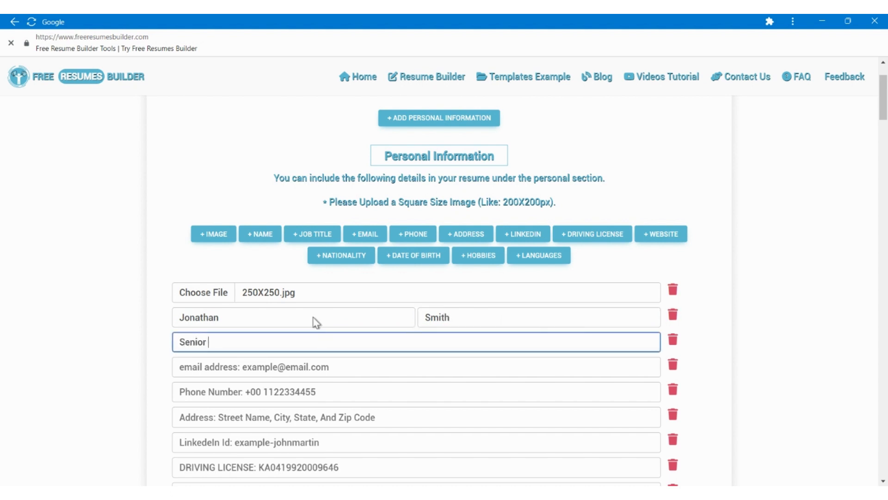
text(Web Developer)
key(Tab)
key(Tab)
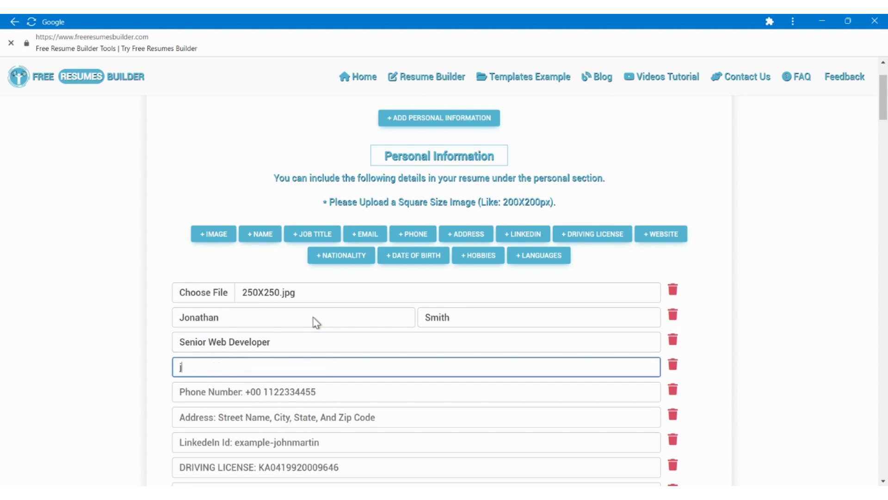
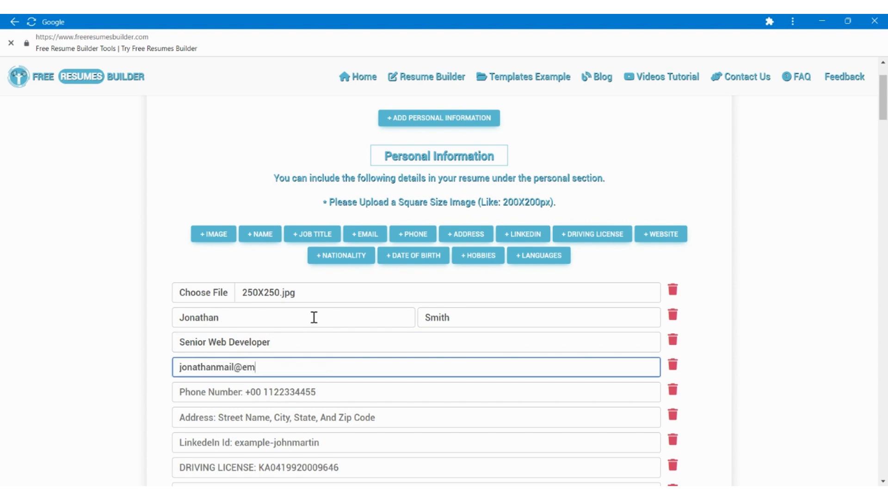
Fill in the candidate's phone number and postal address in the personal information section.
key(Tab)
key(Tab)
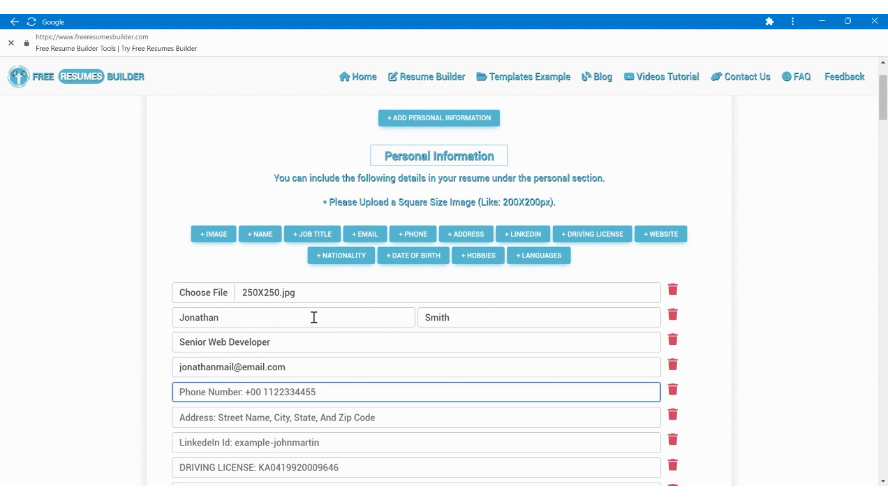
text(+1 123-)
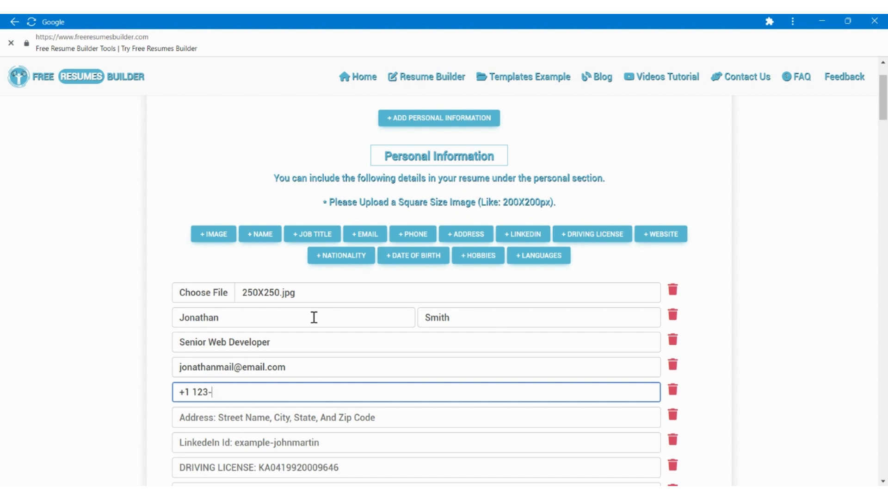
text(456-7905)
key(Tab)
key(Tab)
scroll(305, 318, down, 2)
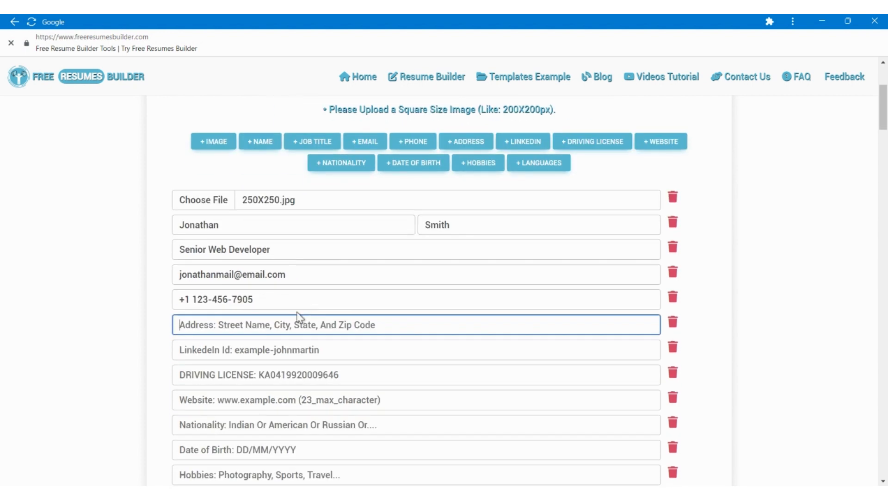
text(Long B)
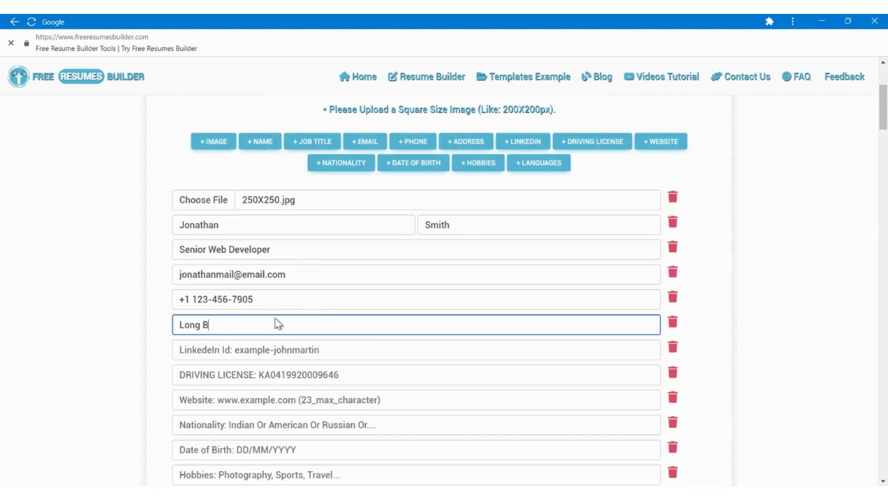
text(each, CA)
Enter the candidate's LinkedIn profile address in the personal information section.
key(Tab)
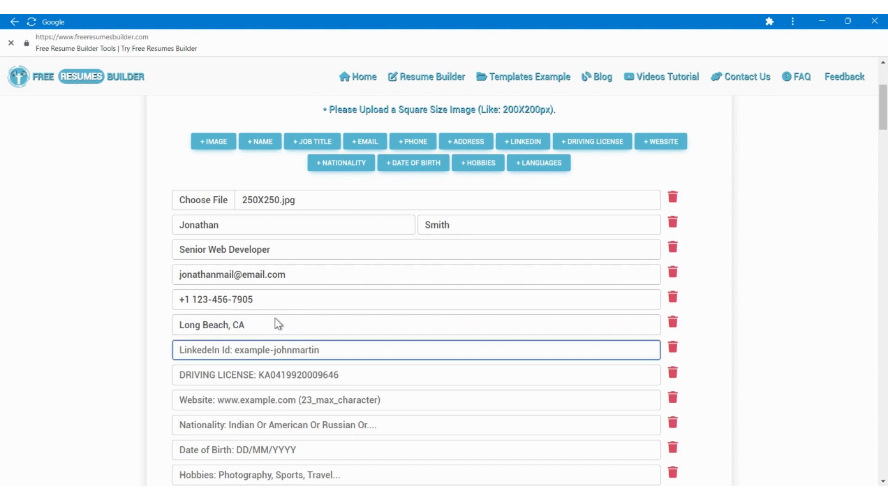
text(linkedin.com/in/)
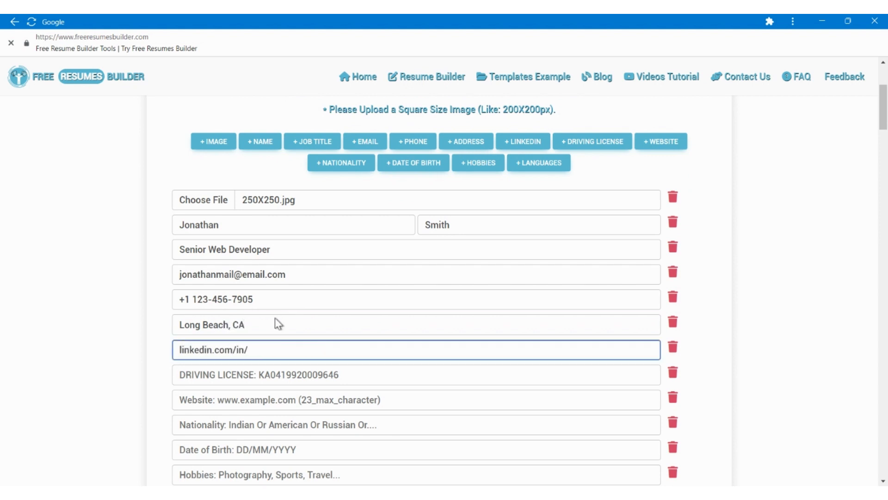
text(jonathan)
Remove the driving license row and fill in the candidate's personal website address.
key(Tab)
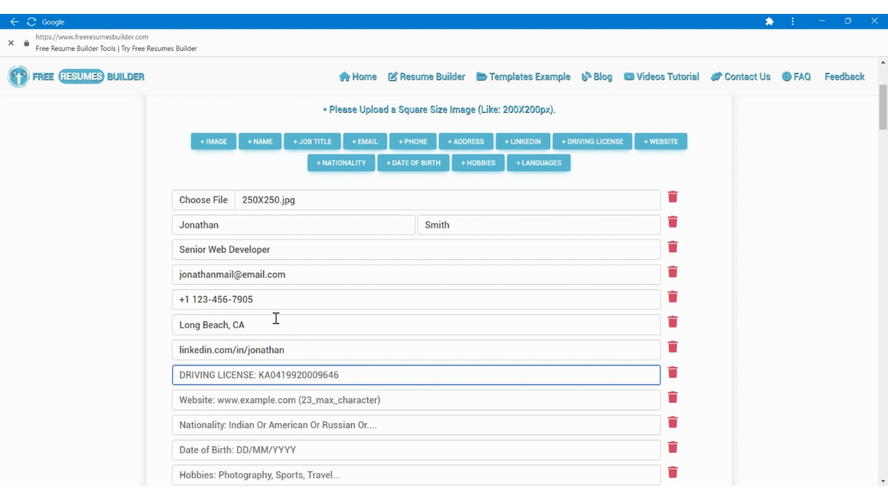
key(Tab)
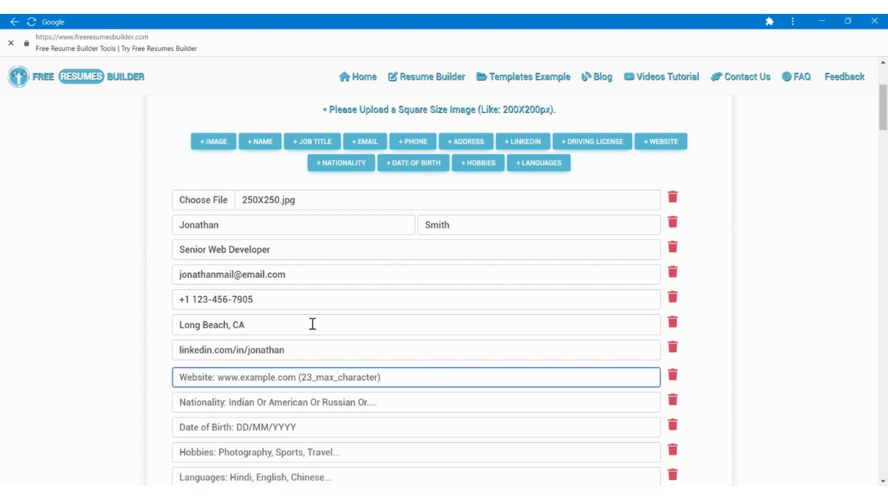
text(jonath)
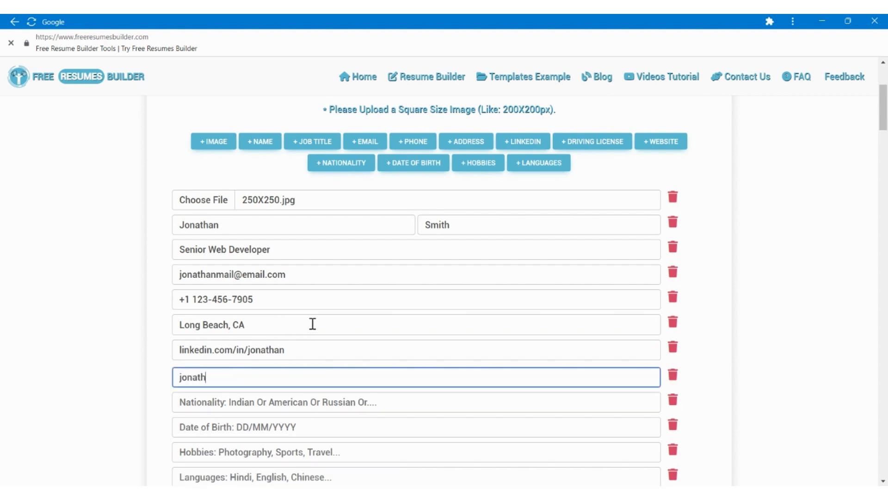
text(an-smith.com)
Remove the nationality and date of birth rows from the personal information section.
key(Tab)
key(Tab)
key(Tab)
key(Return)
key(Tab)
scroll(313, 324, down, 2)
key(Tab)
key(Return)
key(Tab)
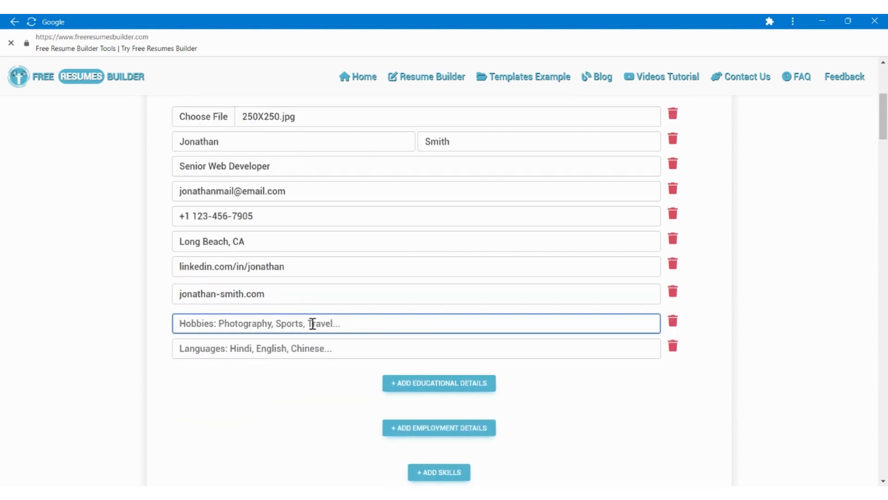
Enter Machine Learning, Chess, Video Games, Robotics as the hobbies and English, Spanish as the languages.
text(Machine Le)
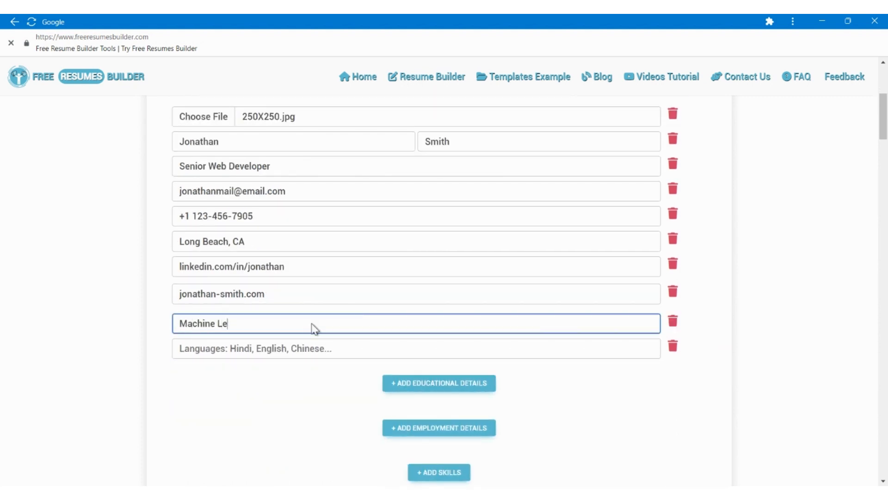
text(arning )
text( Chess, Video Games, Robotic)
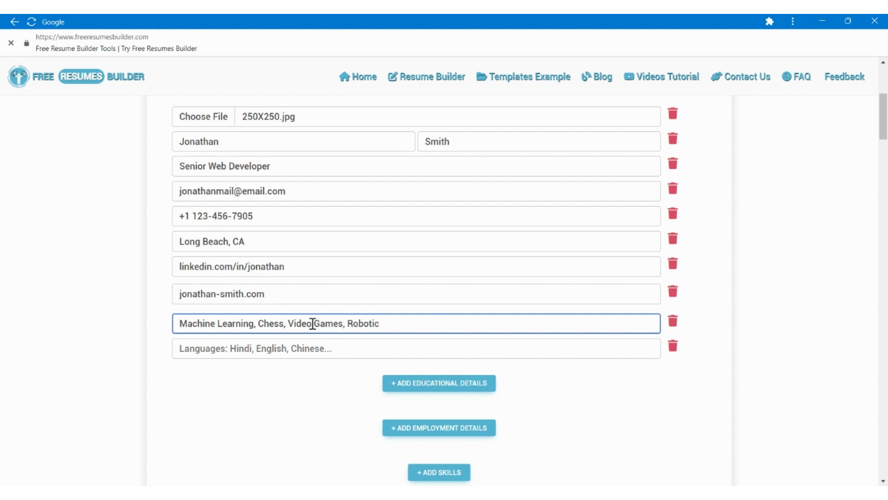
text(s)
key(Tab)
key(Tab)
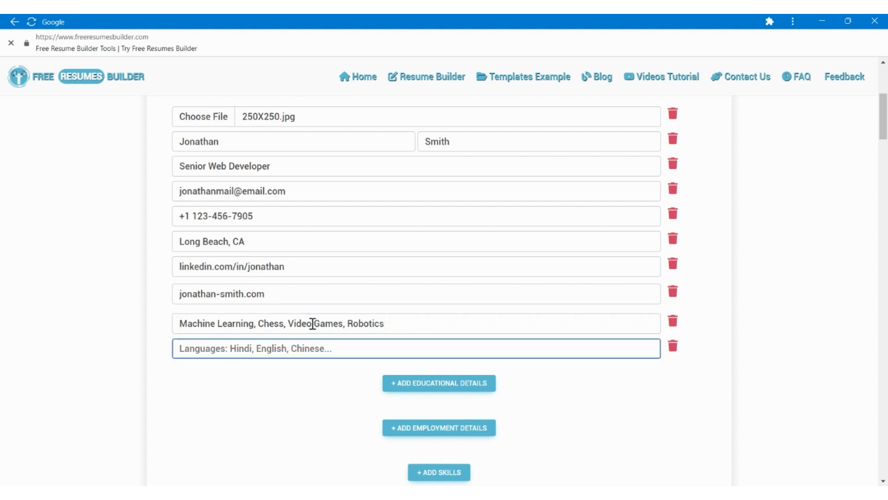
text(English, Spanish)
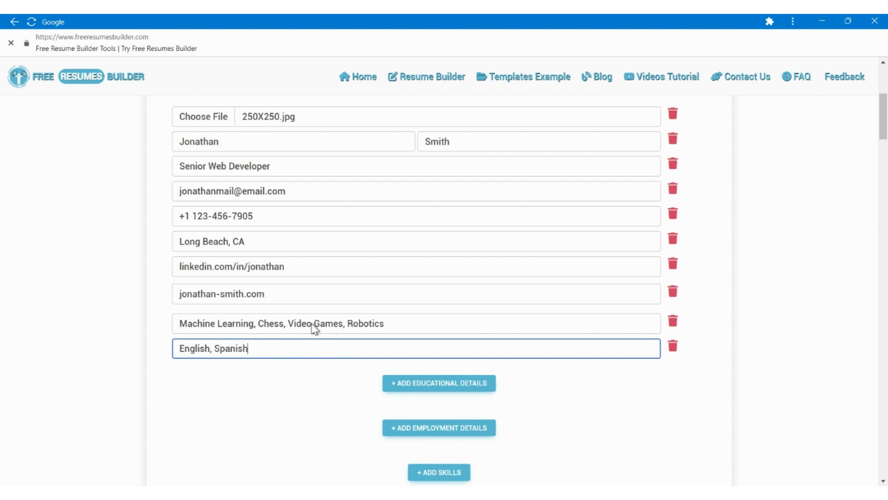
Add the educational details section to the resume and change its heading to Education.
click(409, 384)
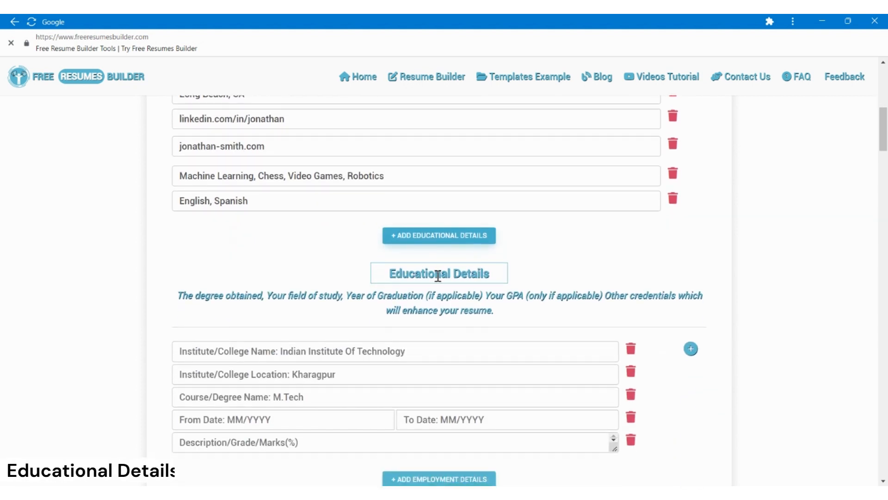
drag(438, 275, 489, 271)
key(BackSpace)
key(Return)
text(Bc)
key(BackSpace)
key(BackSpace)
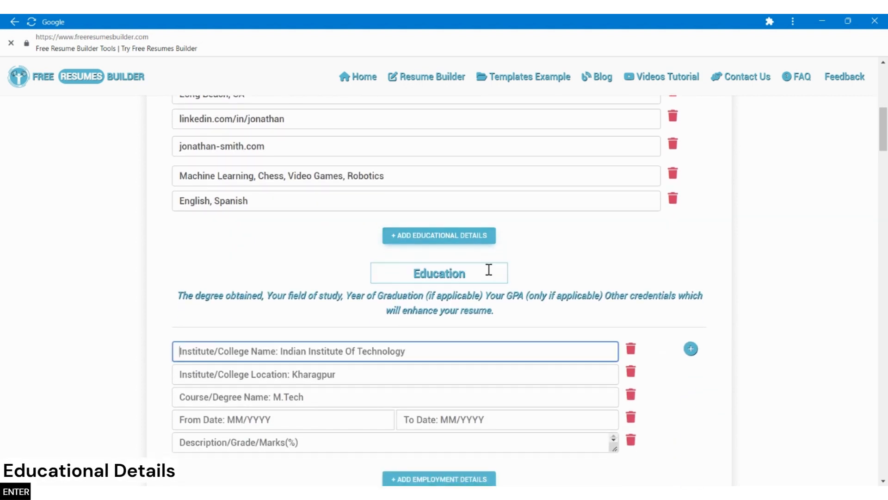
Enter California State University as the institute name of the first education entry.
text(California State )
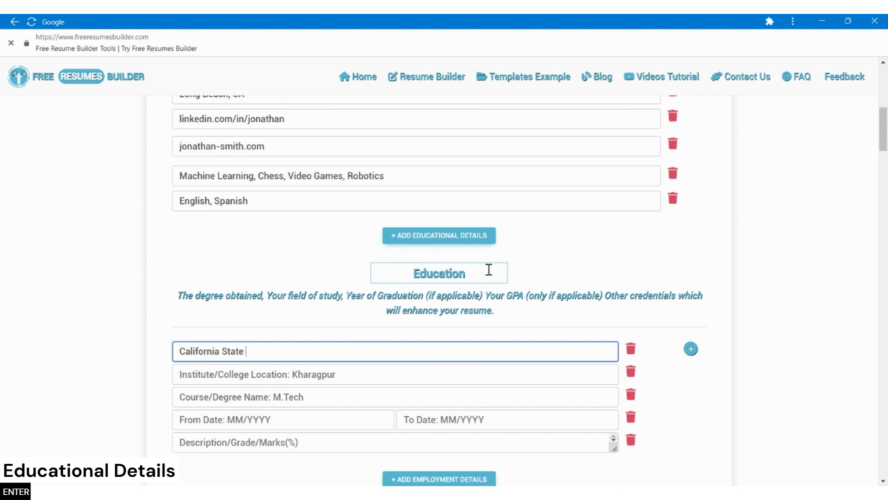
text(University)
key(Return)
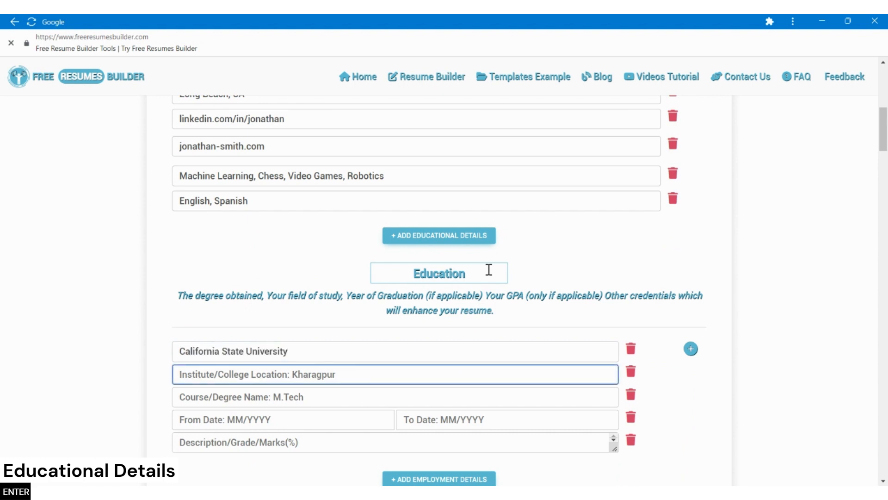
Enter California as the location and BS In Web Development as the degree of the first education entry.
text(California)
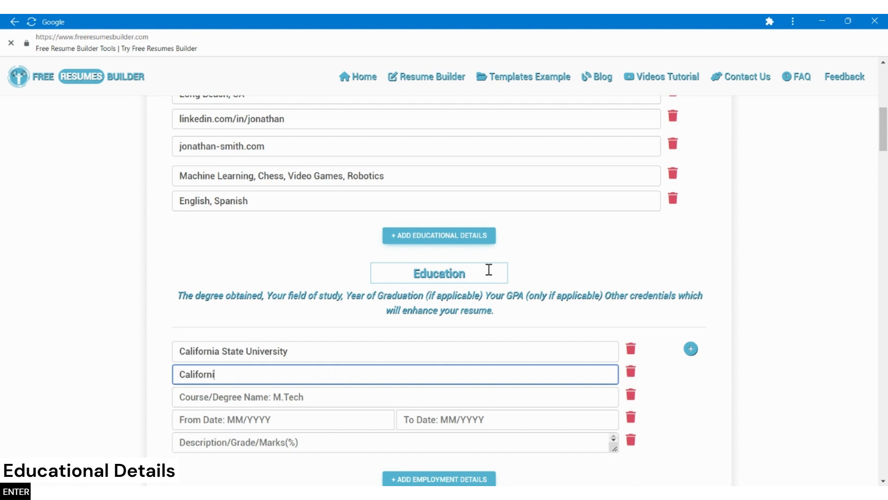
key(Return)
text(Bs)
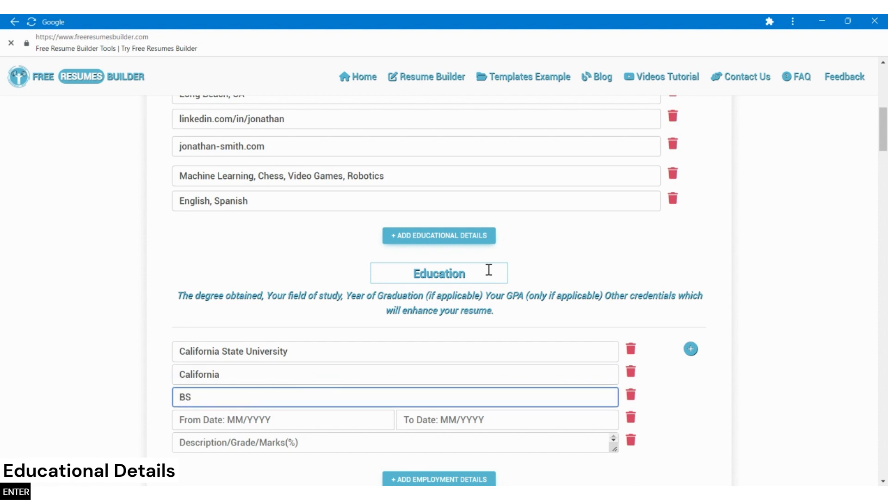
text( In Web Developmen)
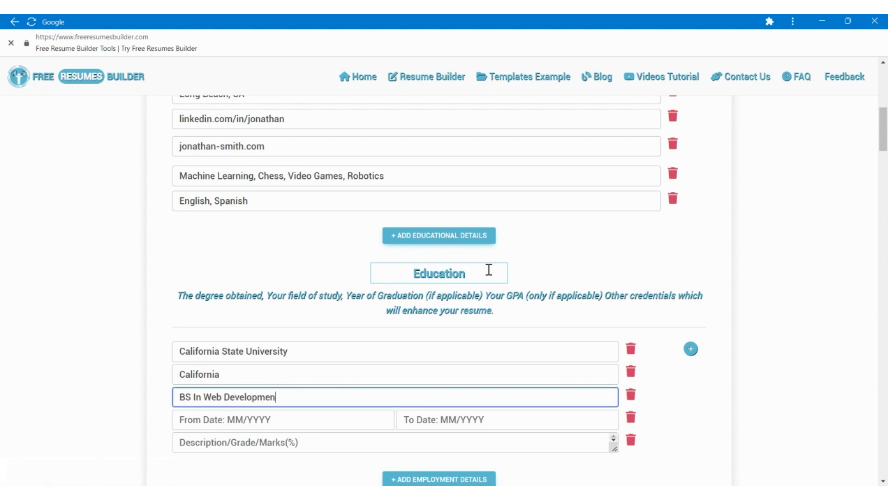
text(t)
key(Return)
Set the education dates from 08/2008 to 06/2012 and enter GPA : 3.8/4.0 as the grade description.
scroll(463, 263, down, 2)
text(08/2008)
key(Return)
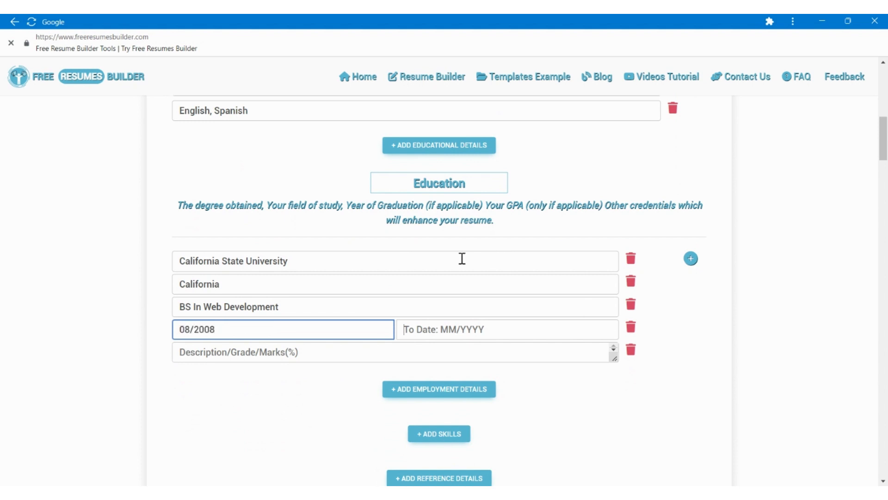
text(06/2012)
key(Return)
text(g)
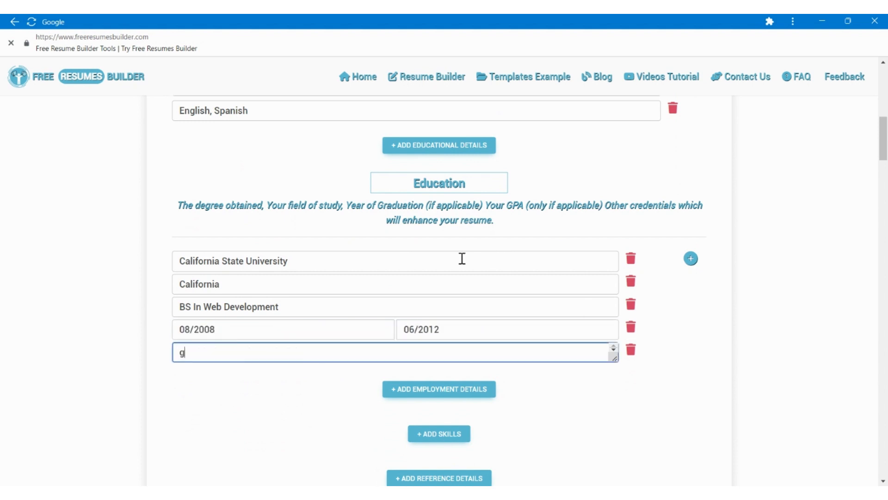
text(PA : 3.8/4.0)
Add the employment details section to the resume and change its heading to Work Experience.
scroll(462, 258, down, 1)
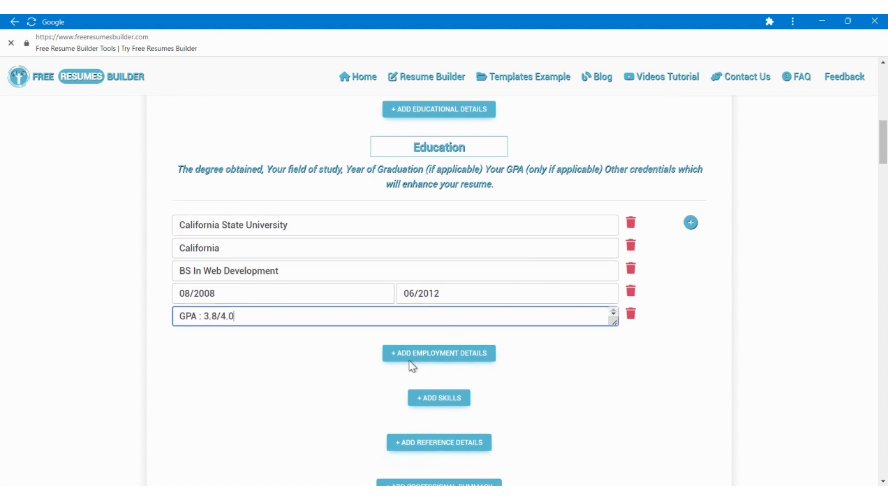
click(411, 364)
scroll(452, 258, down, 3)
triple_click(453, 249)
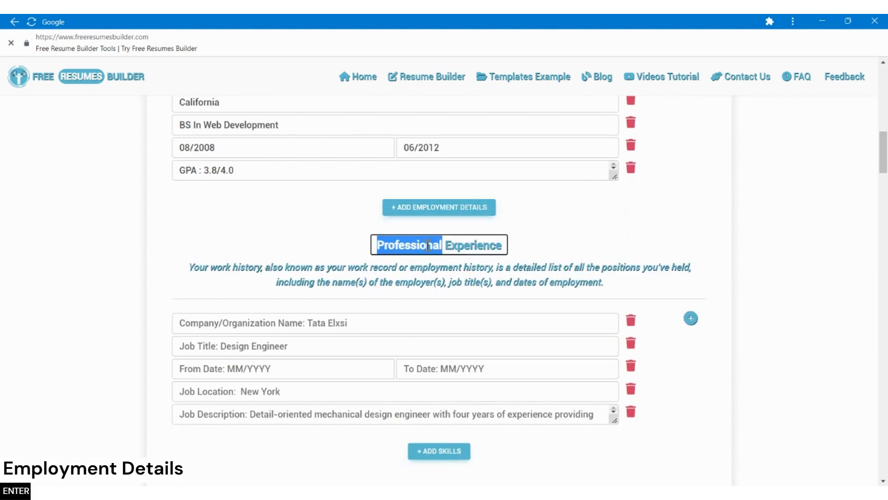
text(Work Experience)
key(Return)
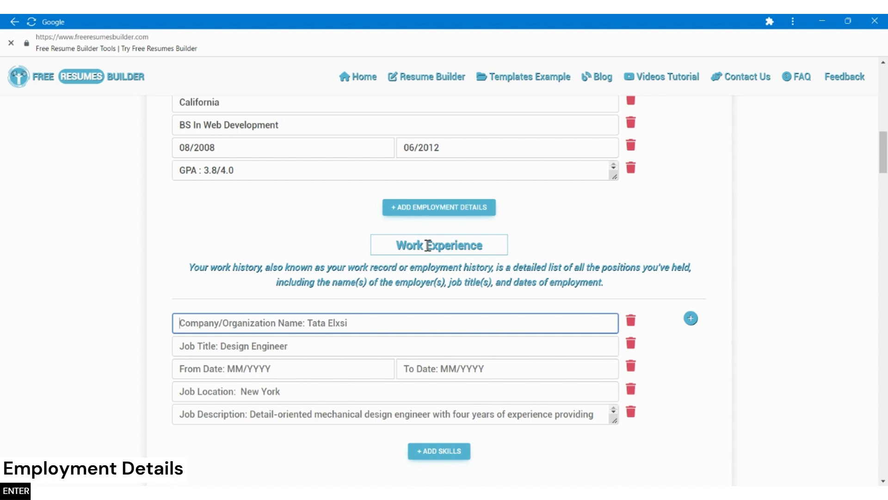
Enter Precious Technology Co. as the company and Web Developer as the job title of the first employment entry.
text(Precious Technol)
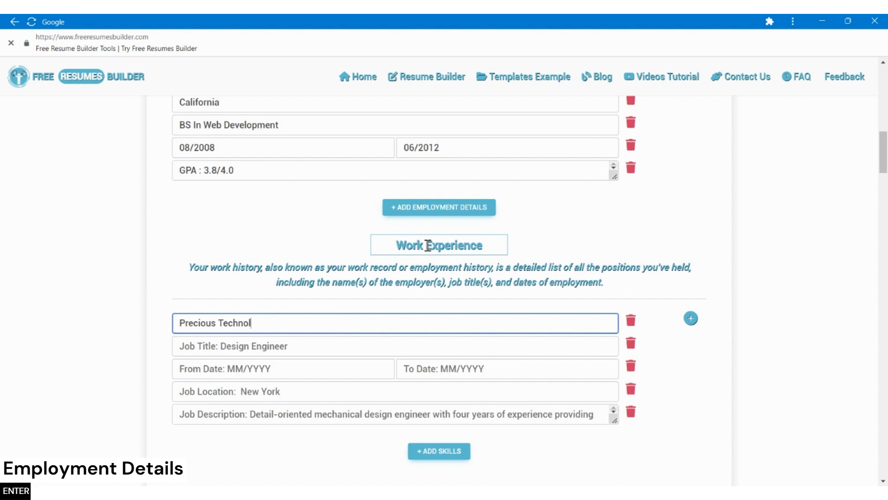
text(ogy Co.)
key(Return)
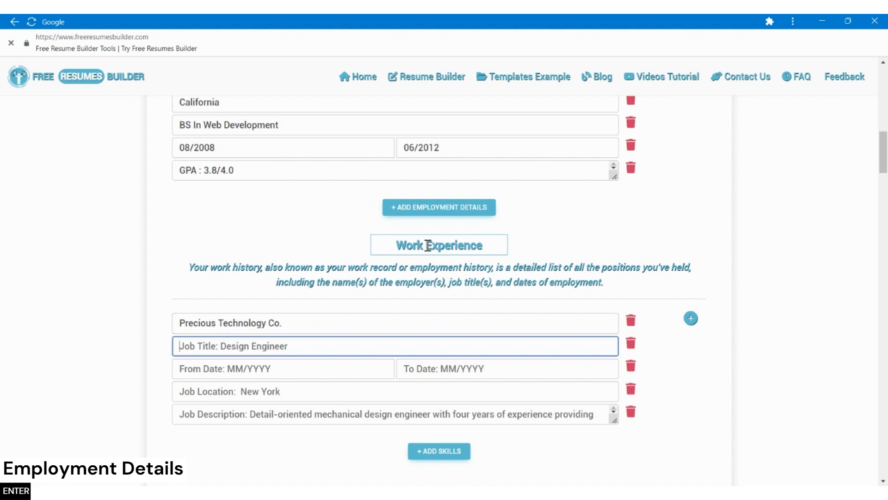
text(Web Dec)
text(eloper)
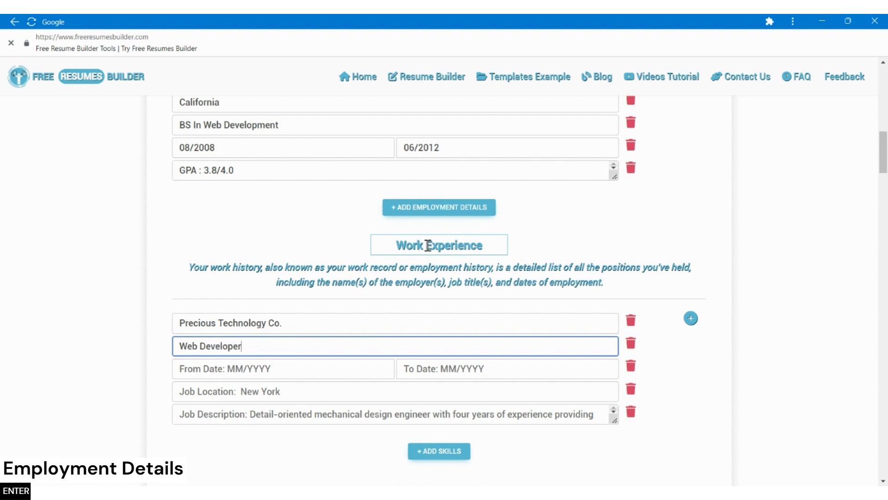
key(Return)
Set the first job's dates from 09/2016 to 12/2021.
text(09/2016)
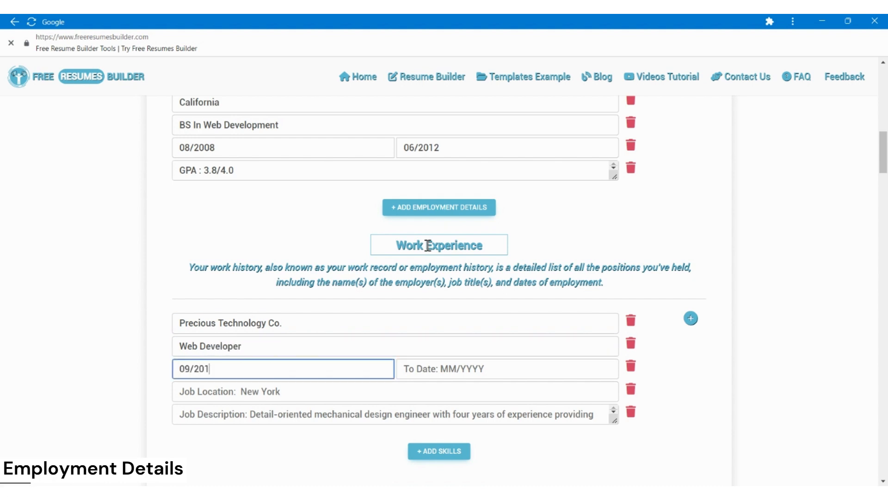
key(Return)
text(20/12)
key(BackSpace)
key(BackSpace)
key(BackSpace)
key(BackSpace)
key(BackSpace)
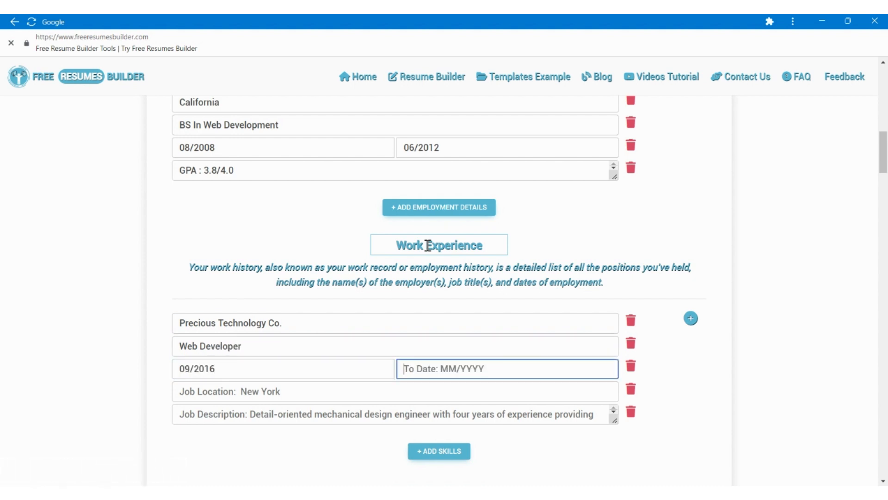
text(12/2021)
key(Return)
Enter Long Beach, CA as the job location of the first employment entry.
text(L)
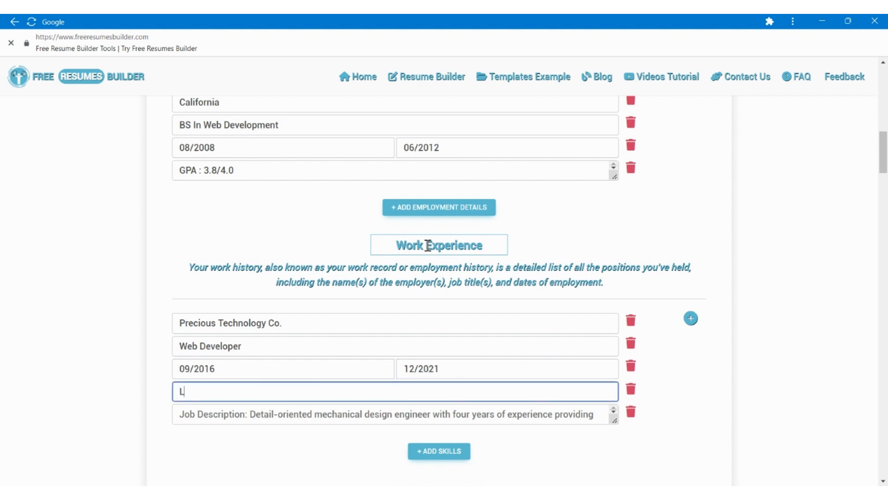
text(ong Beach, CA)
key(Tab)
key(Tab)
Enter the job description "Design and establish user-friendly websites, including optimized check-out page, resulting in a 25% increase in user clicks and subsequeently 33% in custoner purchases.".
scroll(480, 244, down, 5)
text(D)
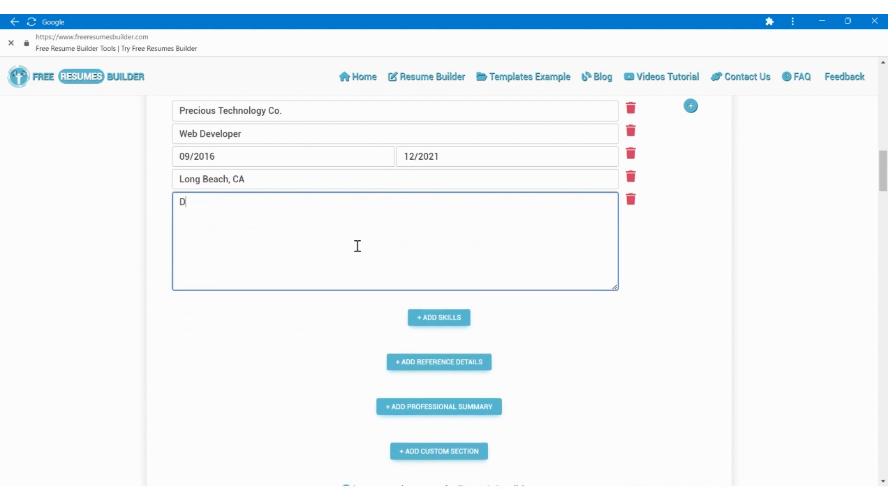
text(esign and establish user-)
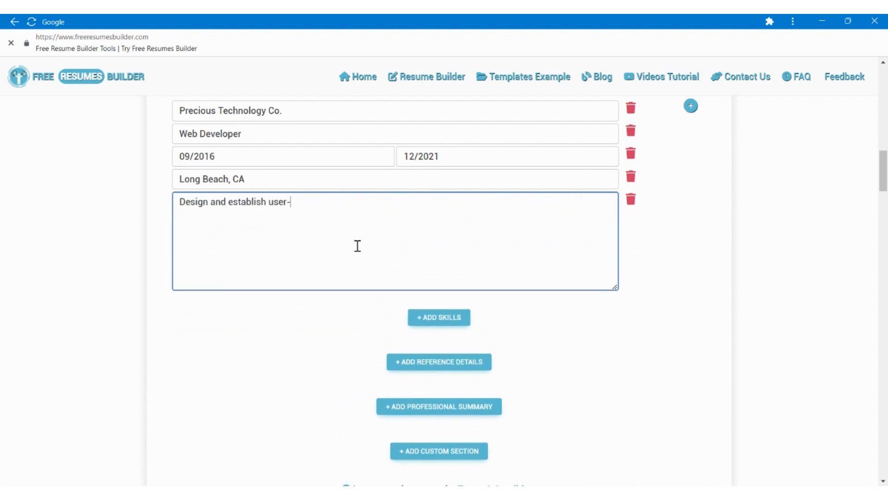
text(friendly websites, including )
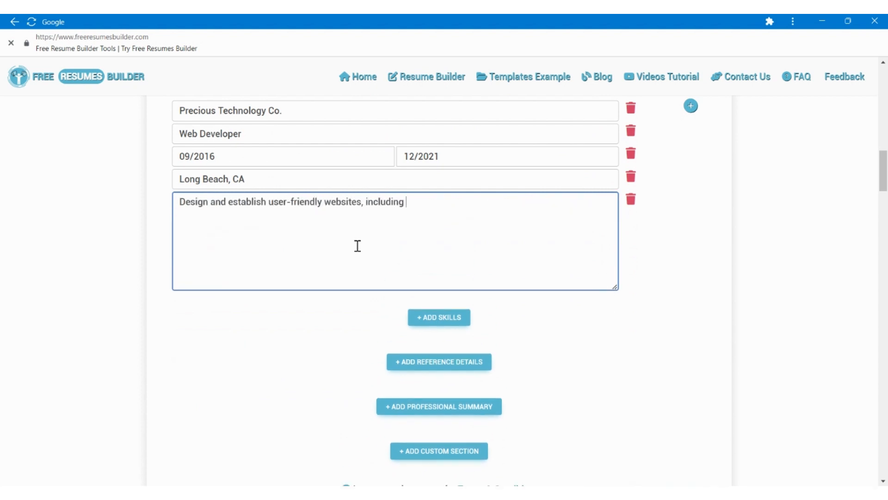
text(optimized check-out)
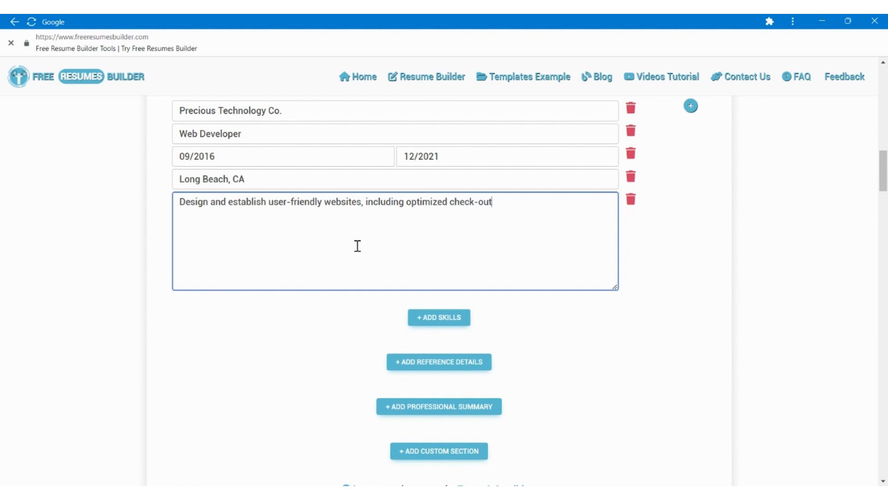
text( page, resulting in a 25 %)
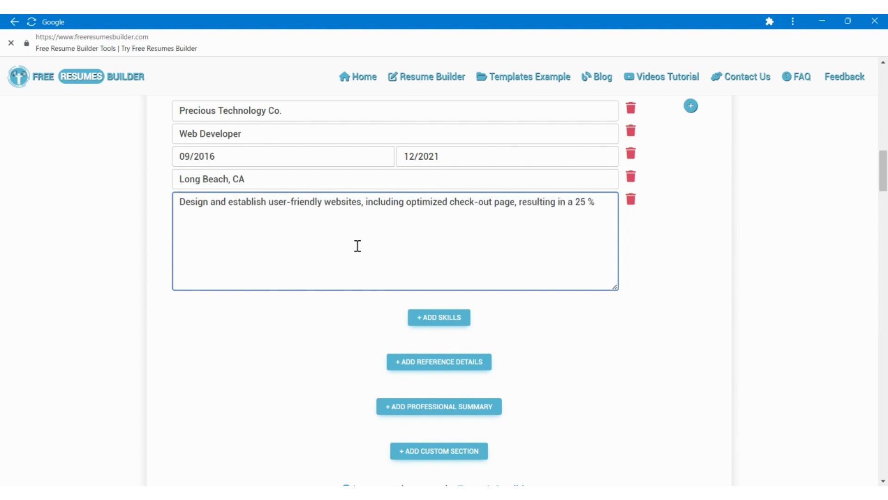
text( increases)
text( user clic)
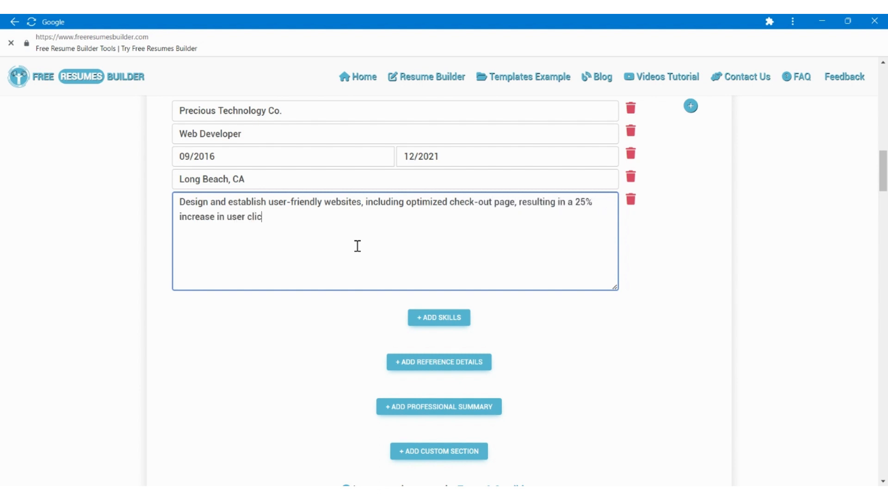
text(ks and subsequeen)
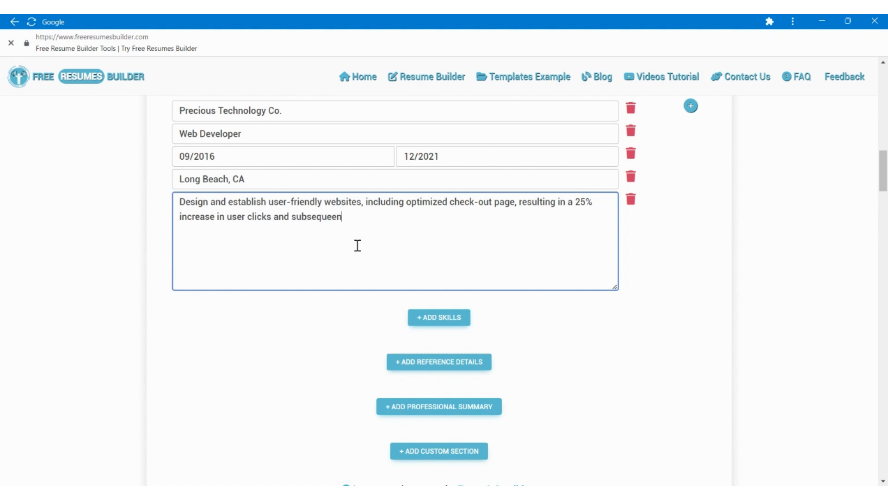
text(tly 33% in custoner purches)
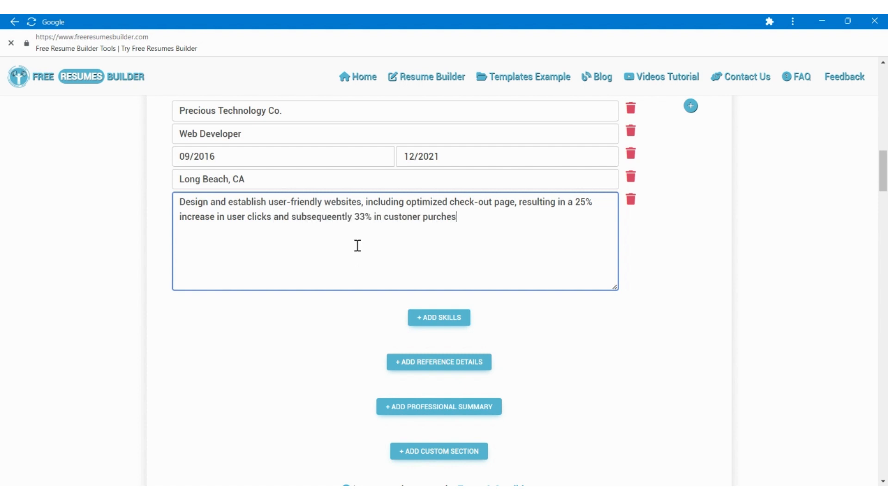
text(ases)
text(Provide ad)
text(equate traning)
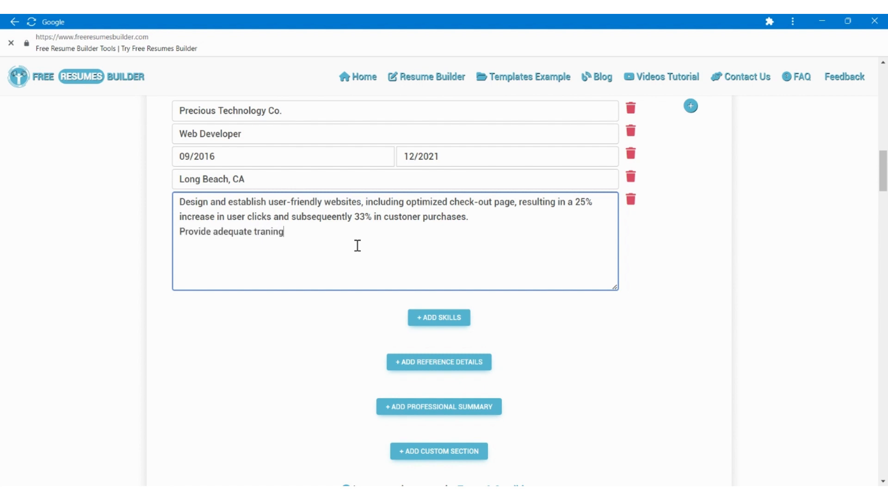
text( to 60+ staff members and 20+ junioi)
text( web devel)
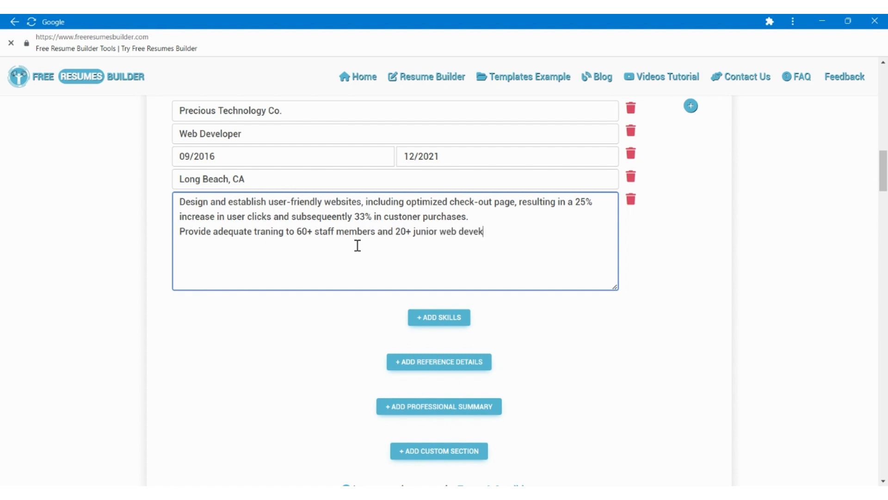
text(opers in internal ww)
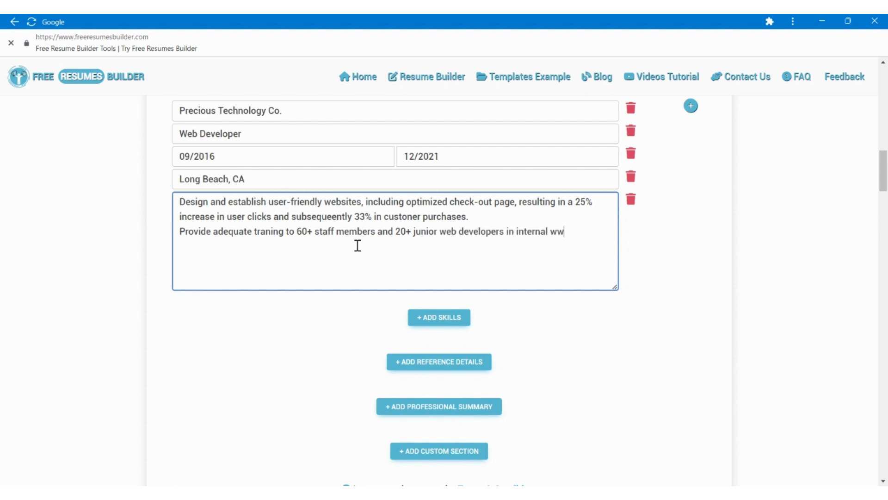
key(BackSpace)
text(eb functions, including steps)
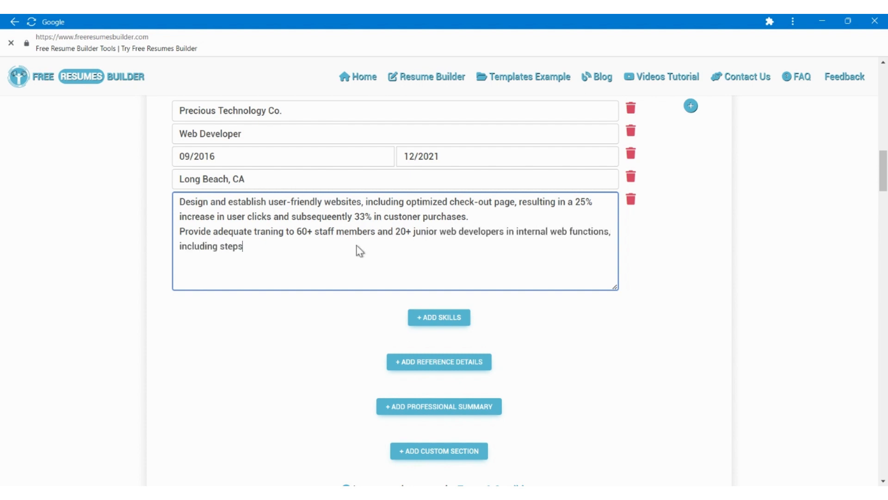
text( on how to make minor update)
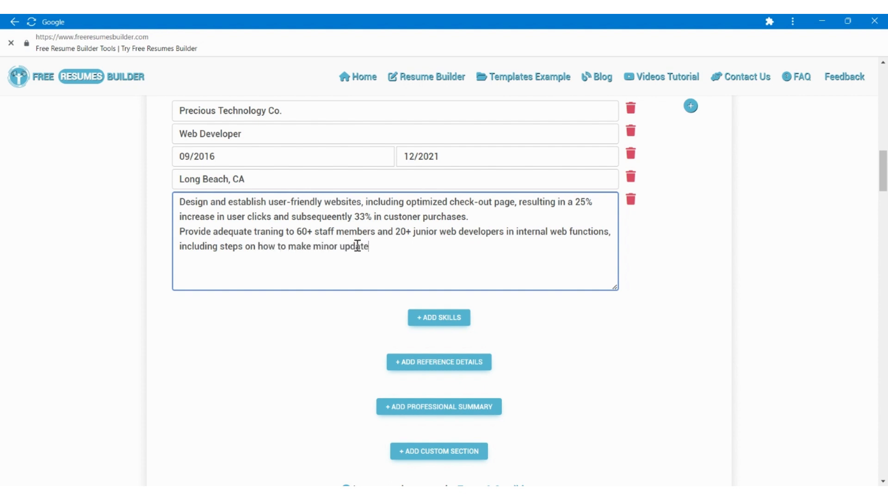
text(s/changes independently.)
Add the line "Provide adequate traning to 60+ staff members and 20+ junior web developers in internal web functions, including steps on how to make minor updates/changes independently.".
key(Return)
Add the description line "Establish an interactive and dynamic website that guarantees traffic, page views, and maximum user experience, generating a 45% increases in the company's sales revenue.".
scroll(358, 245, down, 1)
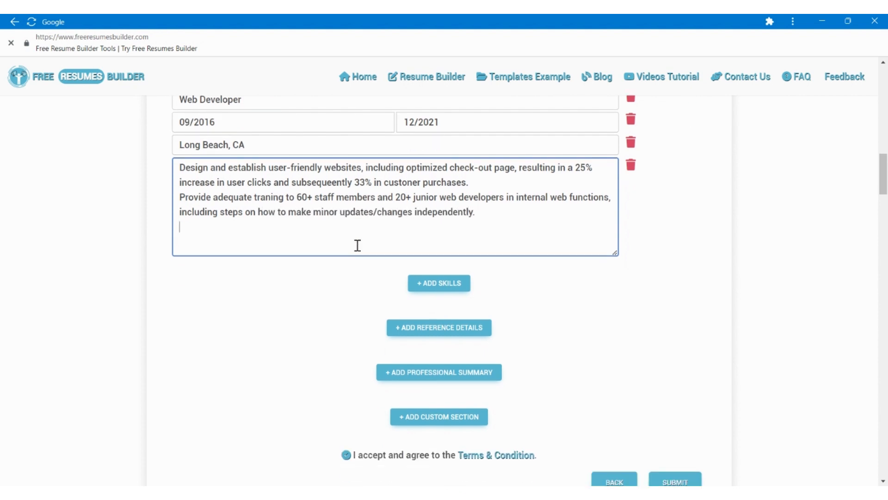
text(Established )
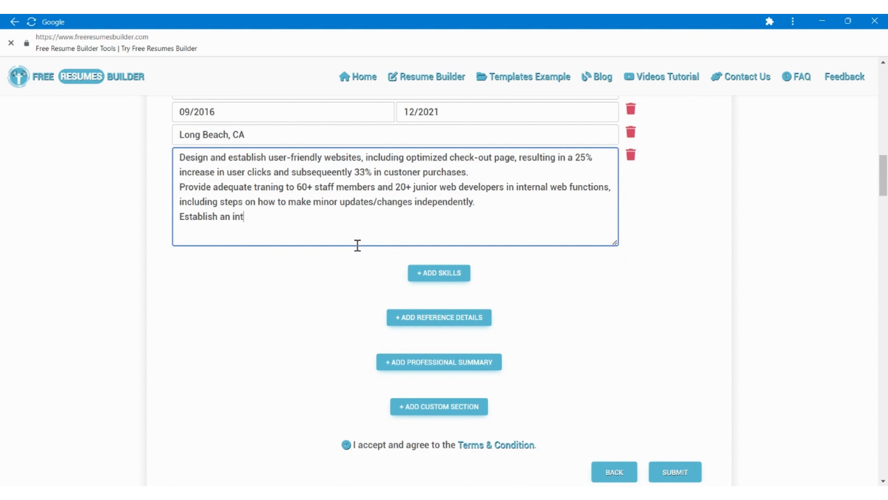
text(an interactive and dynamic )
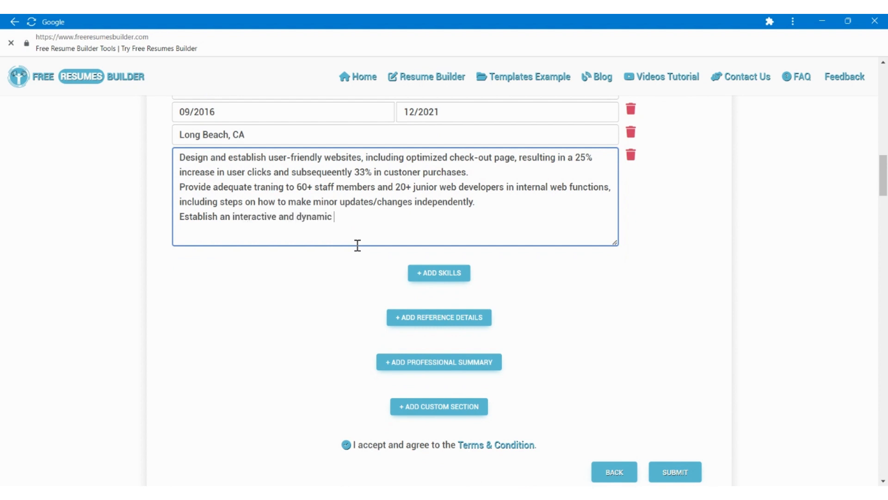
text(website that gura)
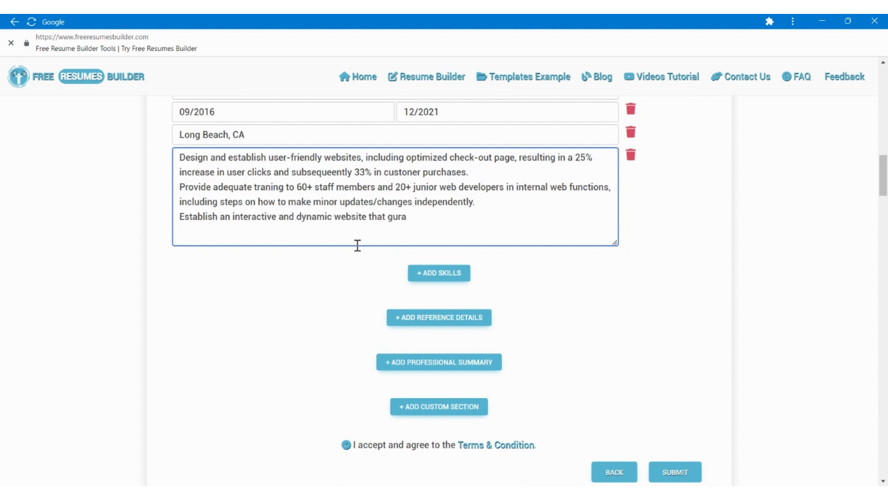
key(BackSpace)
key(BackSpace)
text(arantees high)
key(BackSpace)
key(BackSpace)
key(BackSpace)
key(BackSpace)
key(BackSpace)
key(BackSpace)
key(BackSpace)
key(BackSpace)
text(traffic, page views, and maxim)
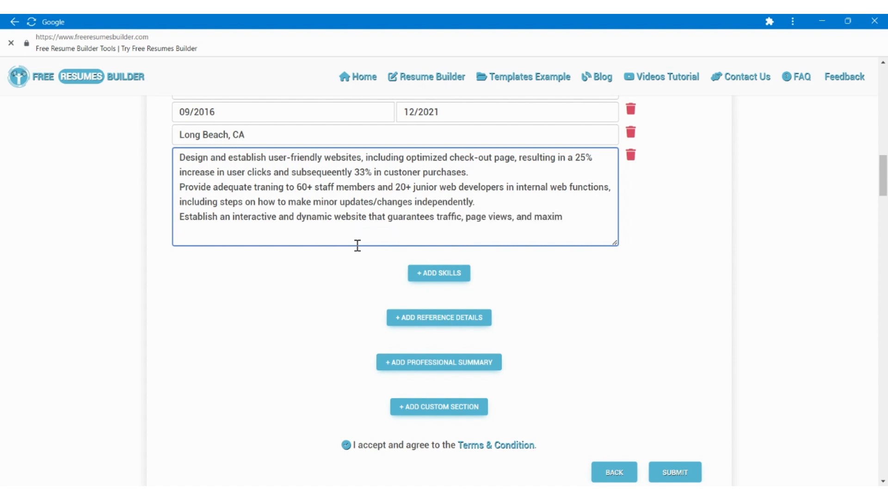
text(um user experience, generating a 45% in)
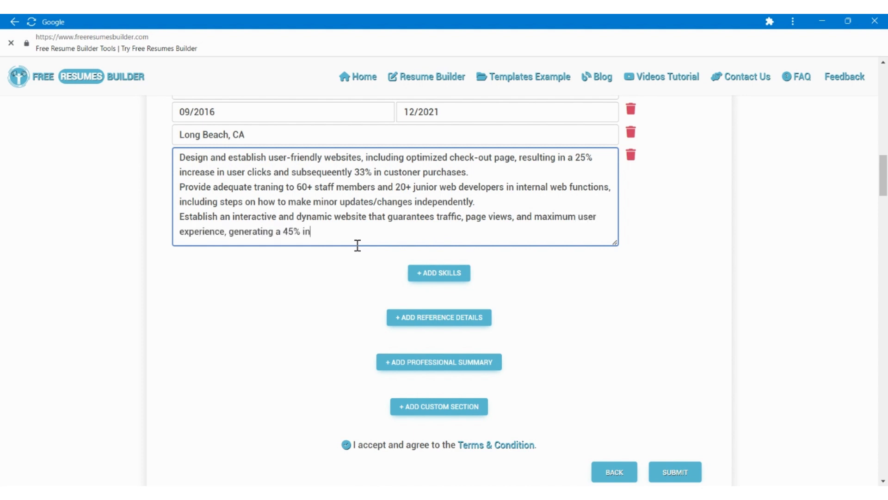
text(creases in the company's sales revenue.)
Add a second, blank employment entry to the Work Experience section.
scroll(358, 245, up, 2)
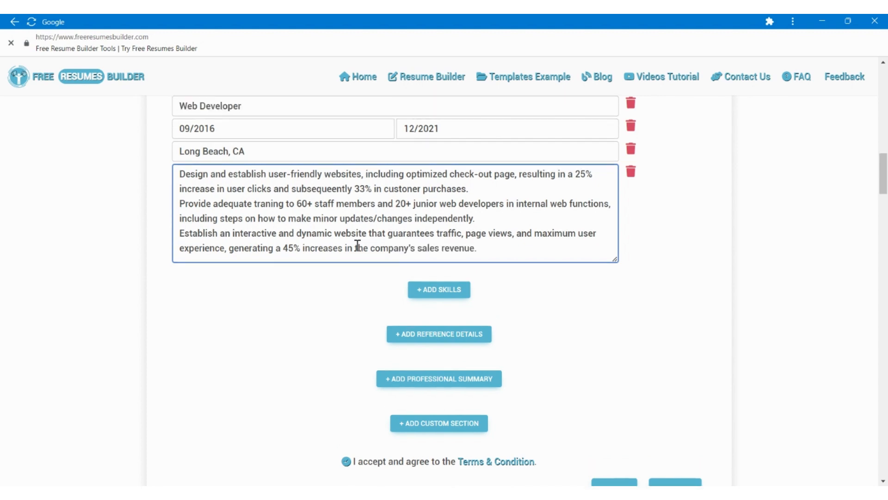
click(691, 146)
scroll(377, 298, down, 2)
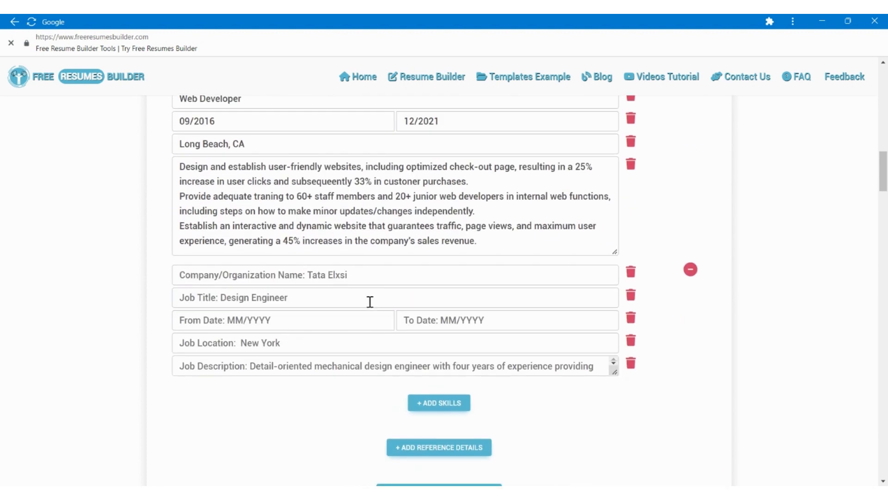
Fill in the second employment entry with the company "Virtual Solutions International Company" and the job title "Web Developer".
click(261, 277)
text(Virtual Solutions)
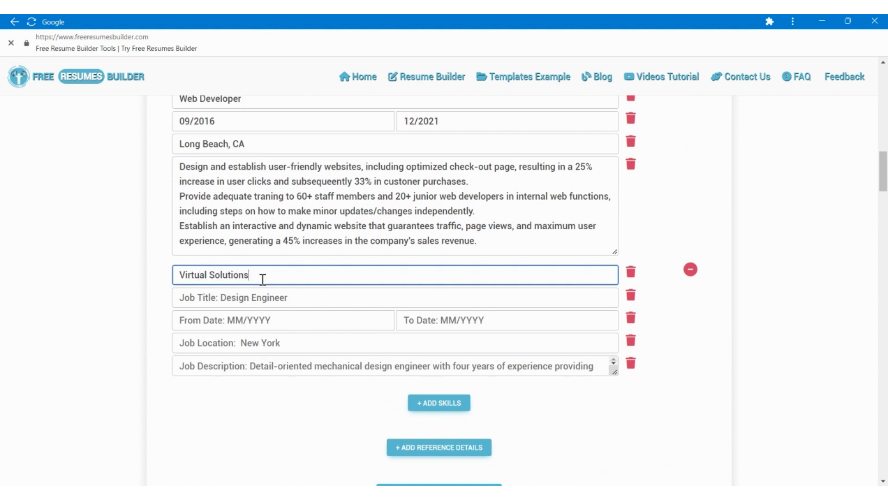
text( International Company)
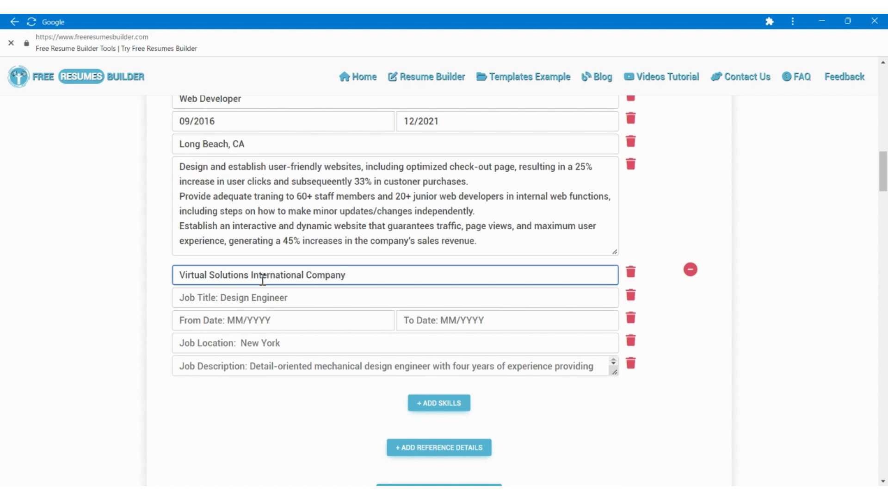
key(Tab)
text(Web Developer)
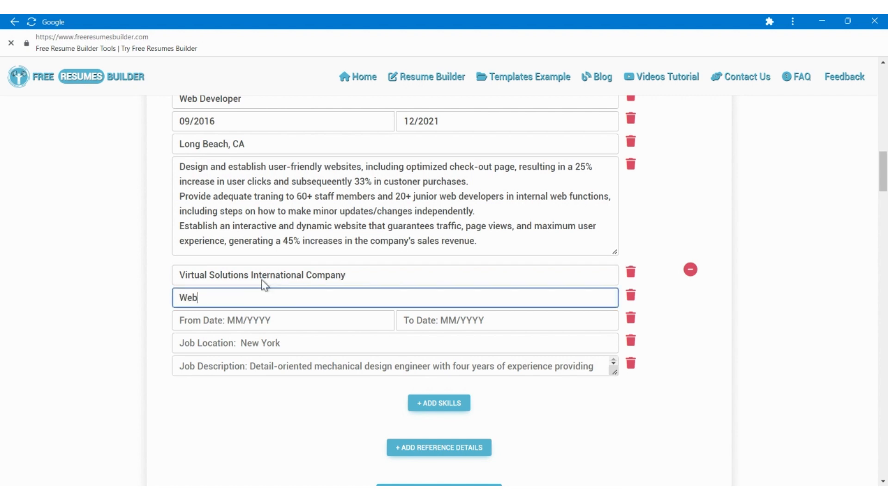
key(Tab)
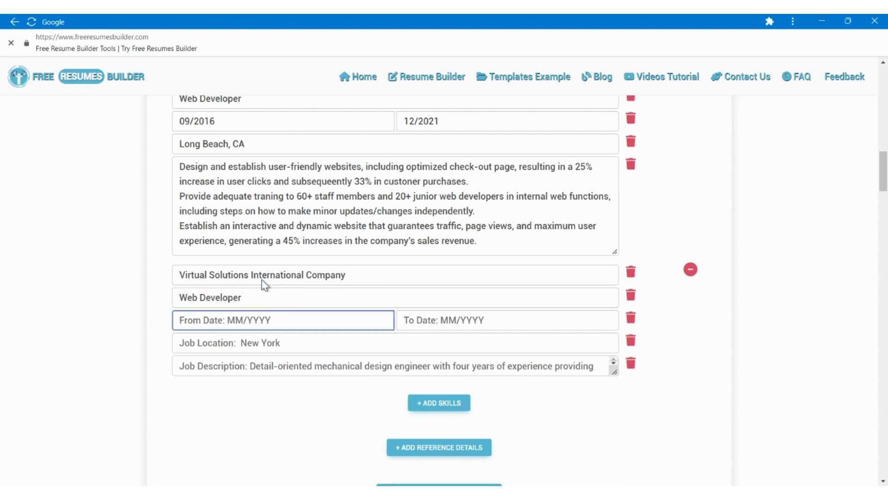
Set the second job's dates from 04/2012 to 08/2016 and its location to "Sacramento, CA".
text(04/2012)
key(Tab)
text(08/2016)
key(Tab)
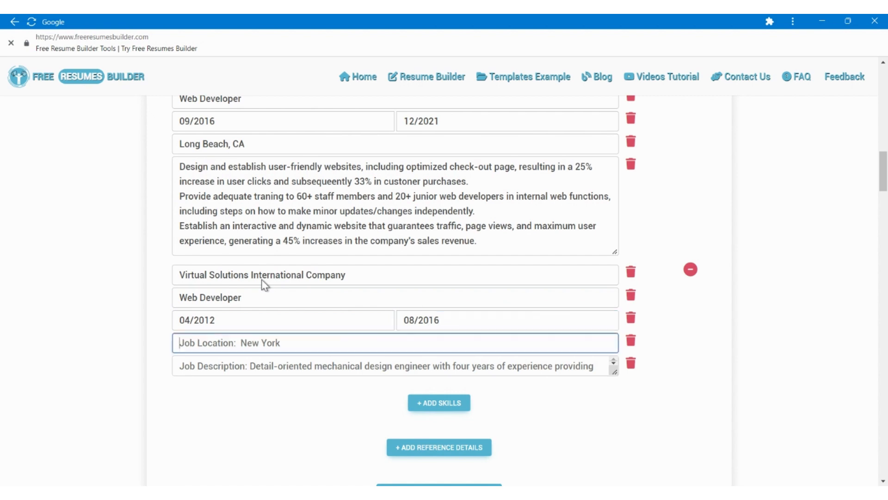
text(Sacramento)
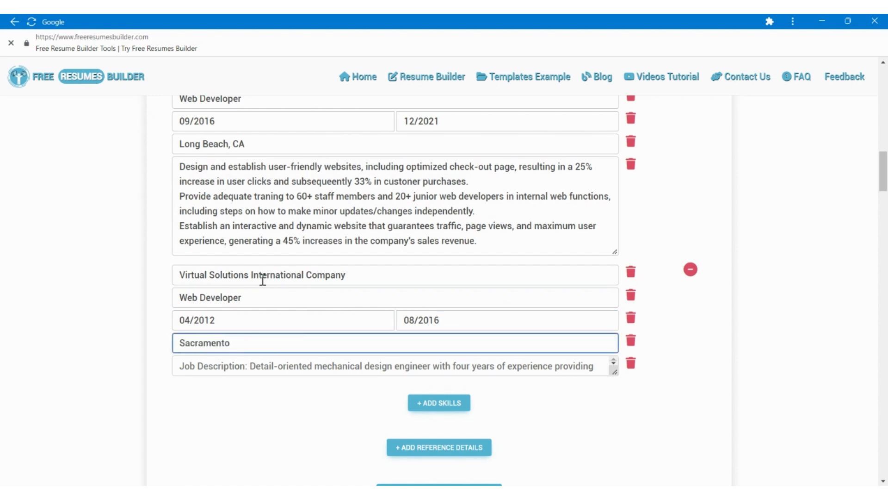
text(, CA)
key(Tab)
Enlarge the second job's description box and enter "Formulated and implement improvements on cleanup processes and performance, minimizing downtime by 10%.".
scroll(262, 279, down, 3)
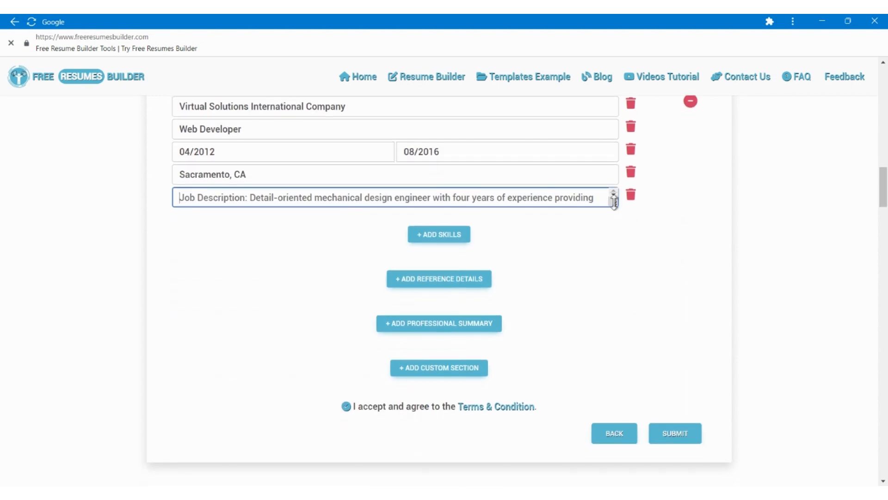
drag(612, 199, 613, 306)
text(Formulated )
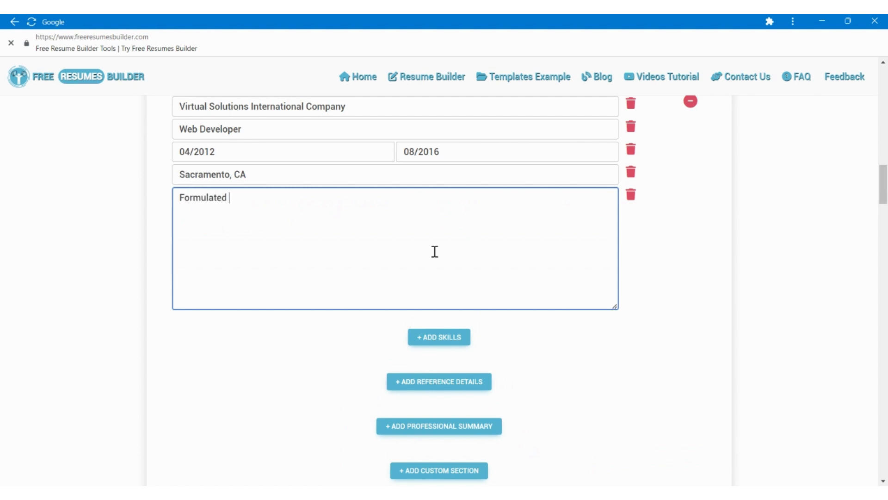
text(and imp)
text(mprovements on cl)
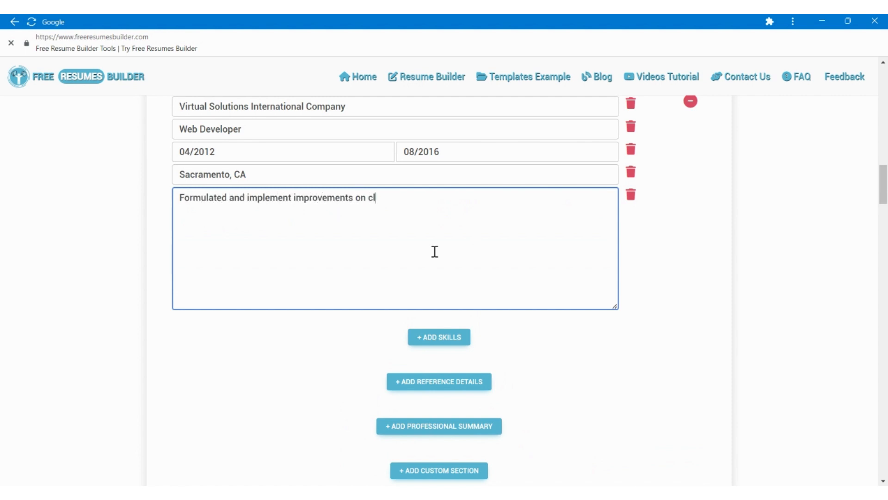
text(eanup processes)
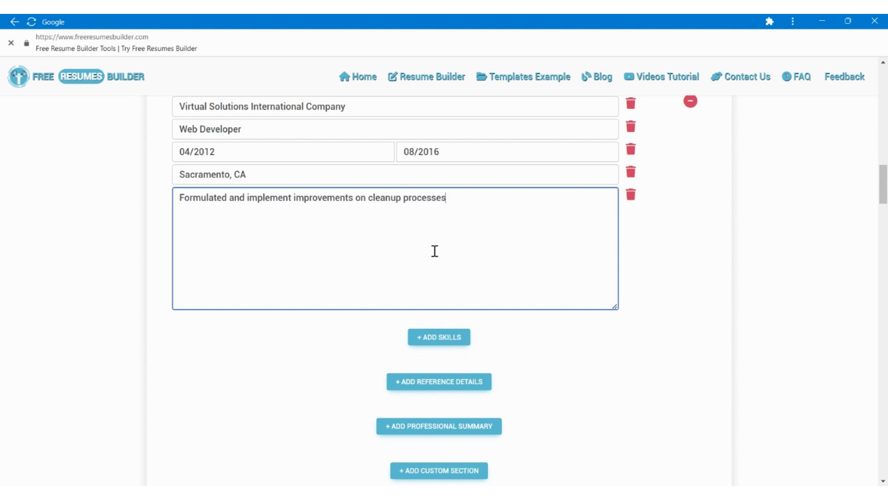
text( and performance)
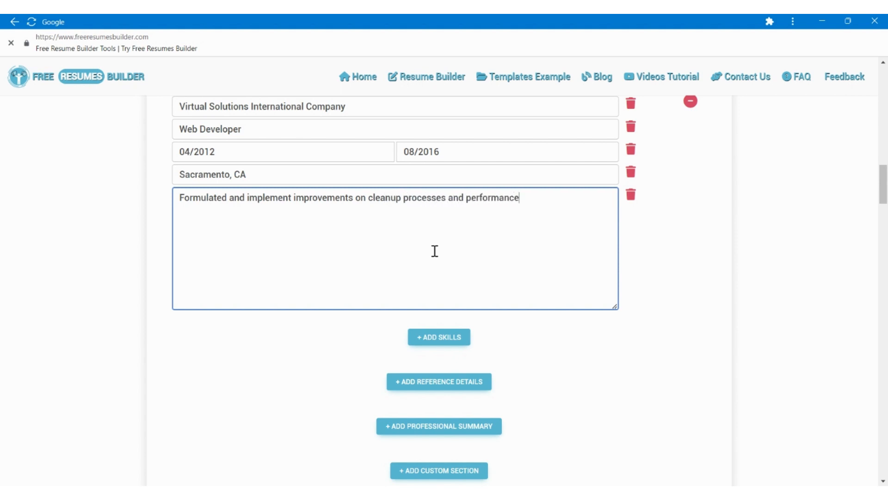
text(, minimizing downtime by 1)
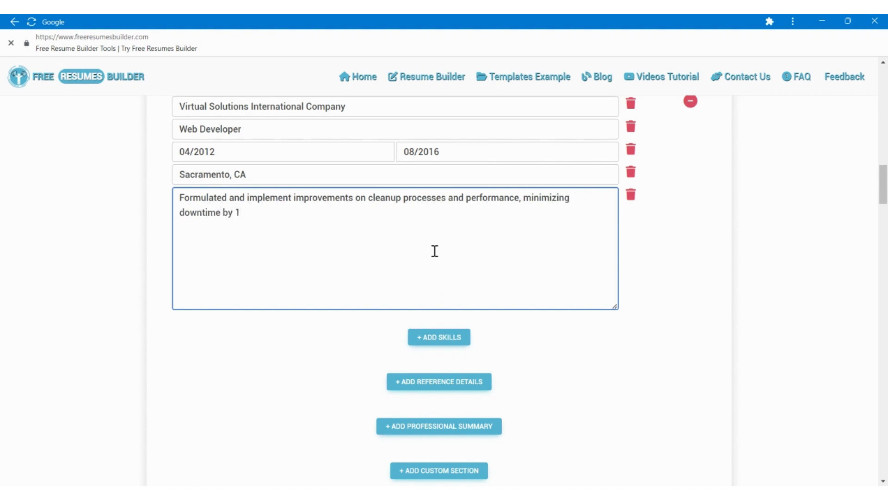
text(0%. Devised various custom responsive wordpress)
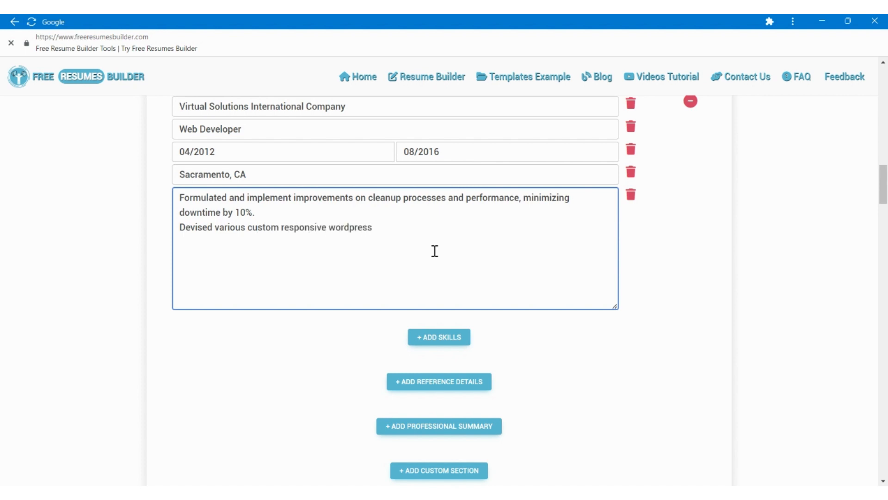
Start a second description line with "Devised various custom responsive WordPress sites from design".
key(BackSpace)
key(BackSpace)
key(BackSpace)
key(BackSpace)
key(BackSpace)
key(BackSpace)
text(rdpress sites fro)
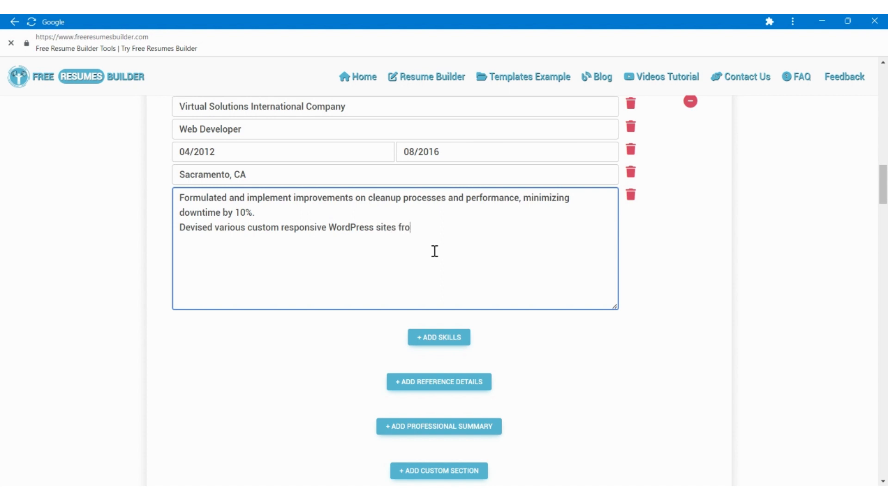
text(m design comps tha includ)
Continue the second description line with "comps that includes advanced WordPress features".
key(BackSpace)
key(BackSpace)
key(BackSpace)
key(BackSpace)
key(BackSpace)
key(BackSpace)
key(BackSpace)
text(t i)
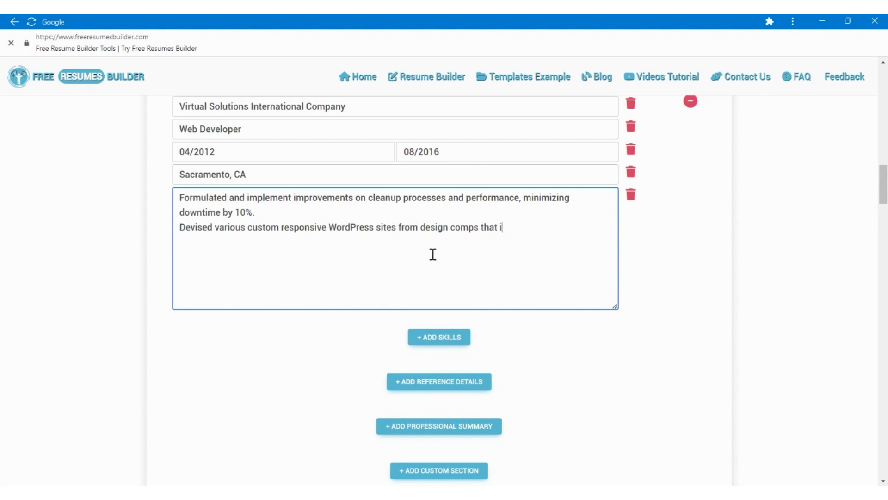
text(ncludes advanced )
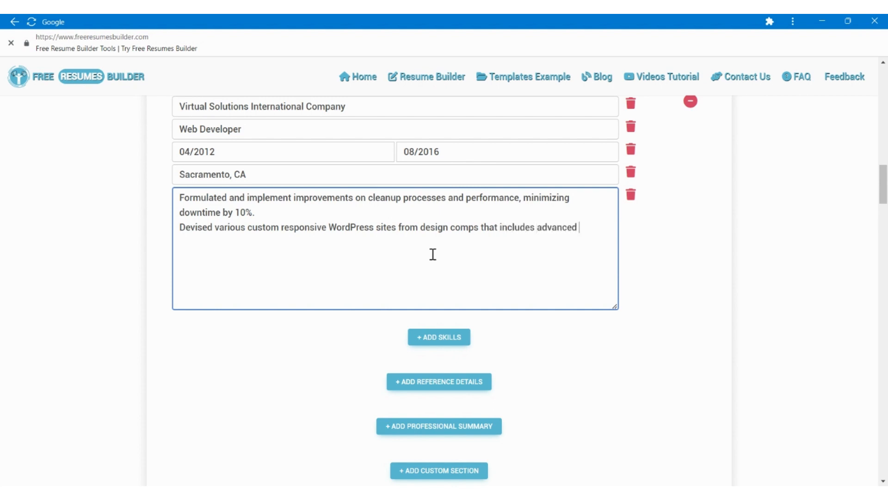
text(WordPress features)
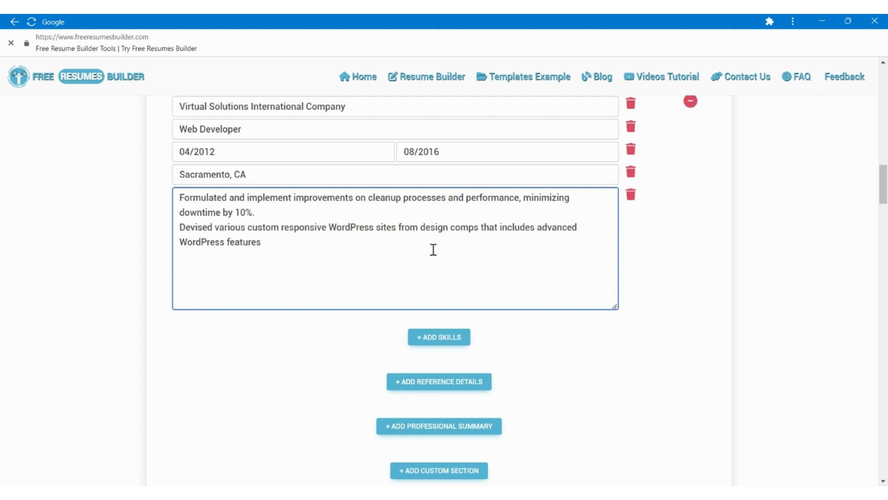
text(, such as Custom Post Types)
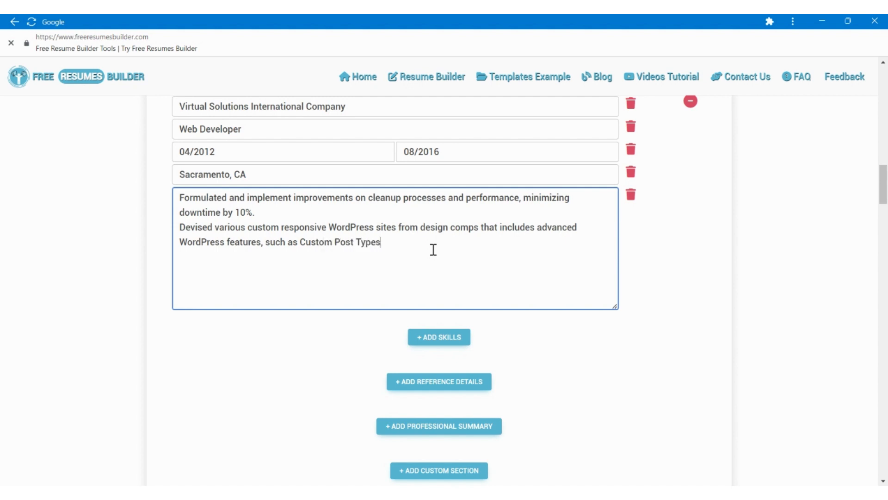
text(, Advanced Custom Fields, and)
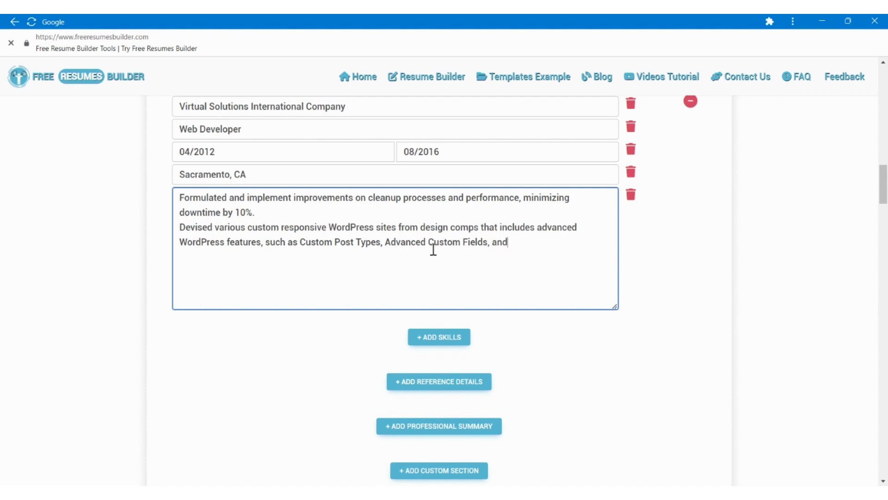
text( Wordpress Customize A)
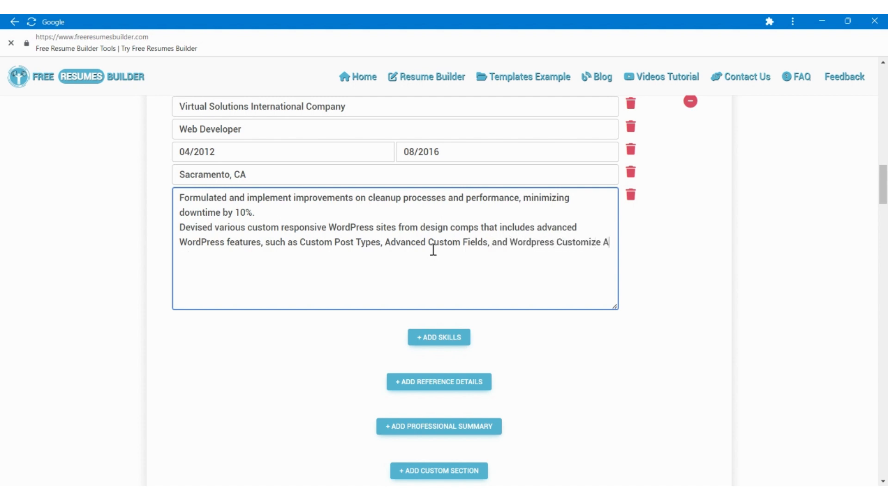
text(PI.)
Complete the second description line with ", such as Custom Post Types, Advanced Custom Fields, and Wordpress Customize API.".
key(Return)
Add the description line "Proactively liaised with the design team and project manager to ensure efficient and timely delivery of significiant projects.".
text(Proactively liaised with )
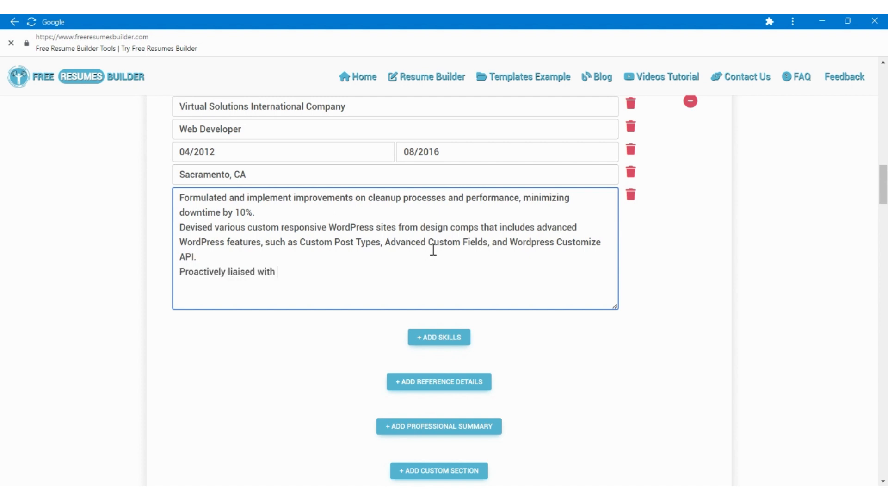
text(the design team and project man)
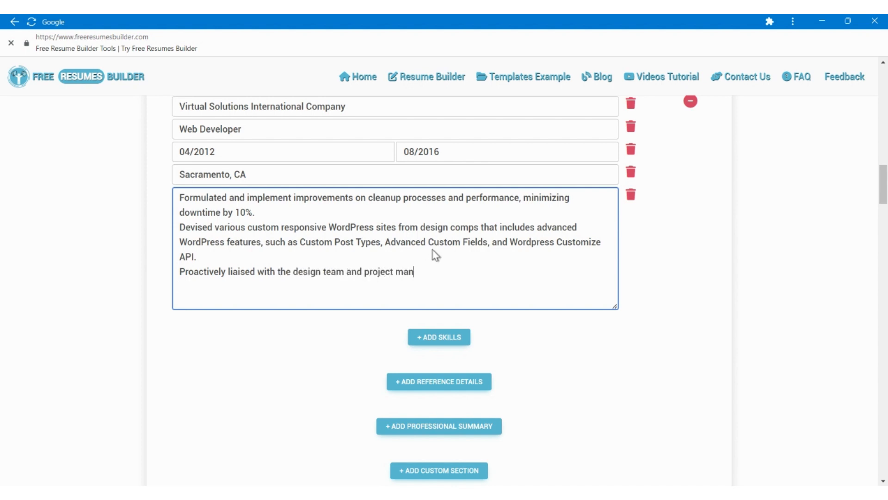
text(ager to ensure eff)
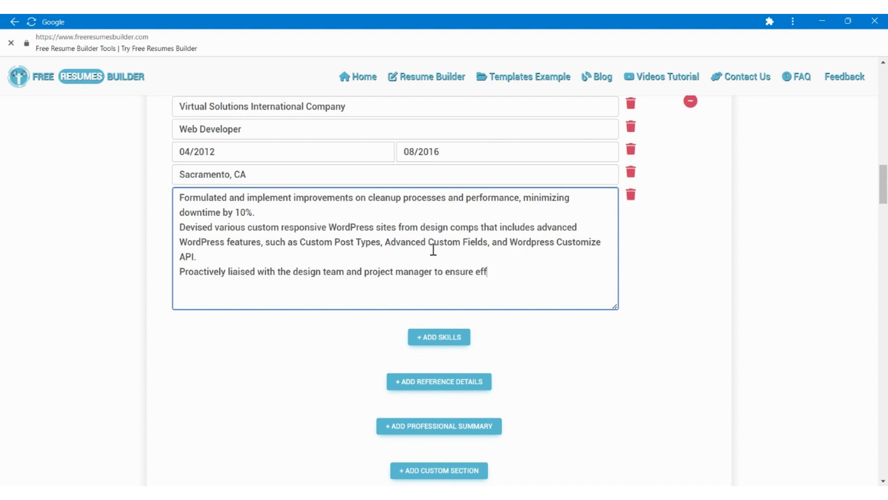
text(icient and timely delivery)
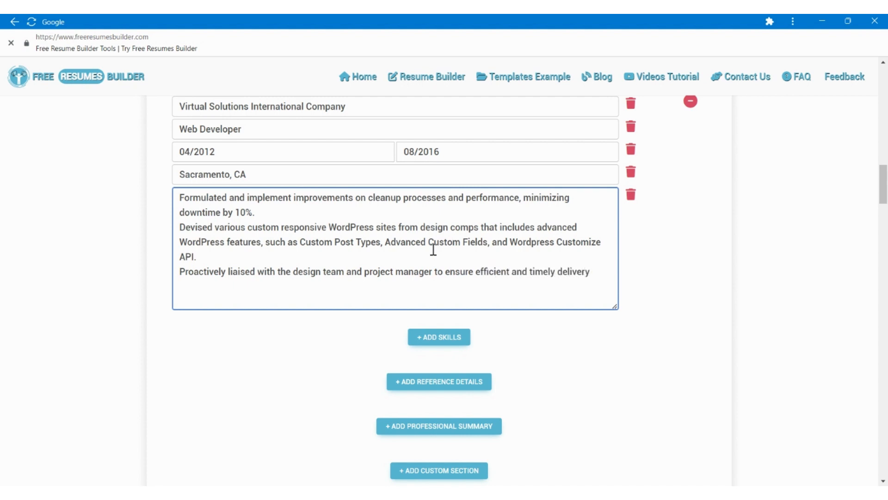
text( of su)
key(BackSpace)
text(ignificiant projects.)
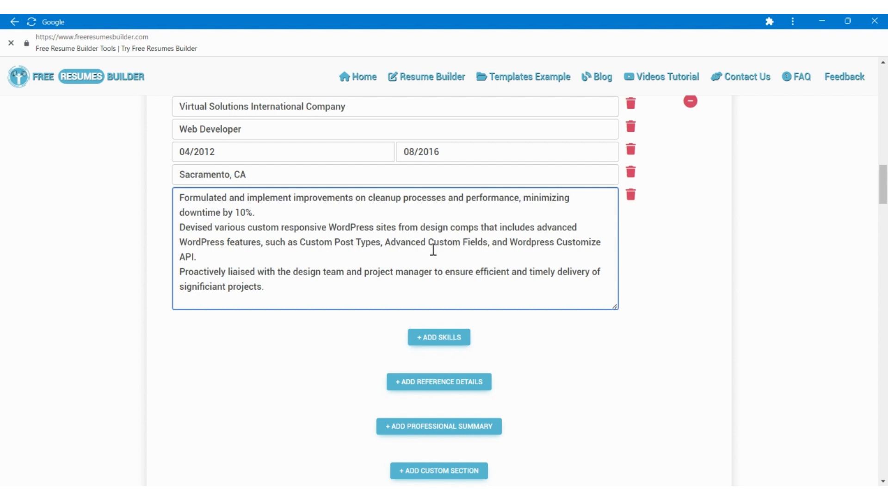
Add a Skills section to the resume and change its heading to "Technical Skills".
scroll(435, 259, down, 2)
click(436, 264)
scroll(433, 273, down, 2)
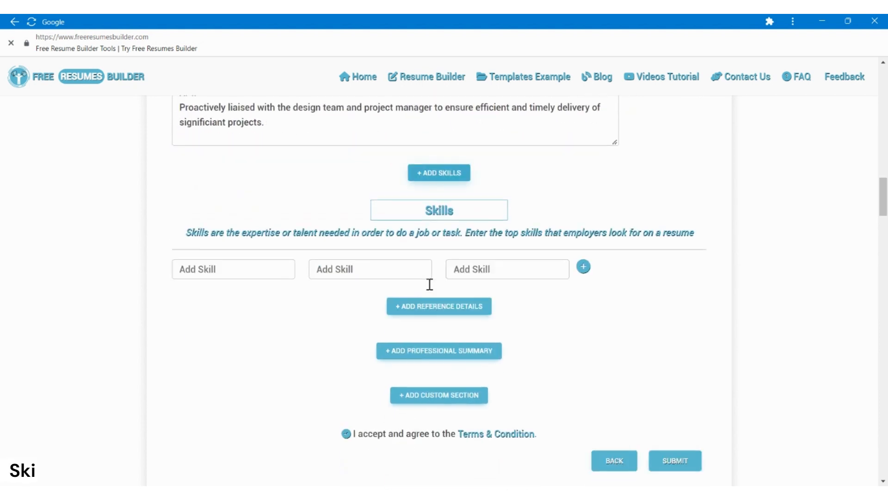
click(425, 211)
text(Technical)
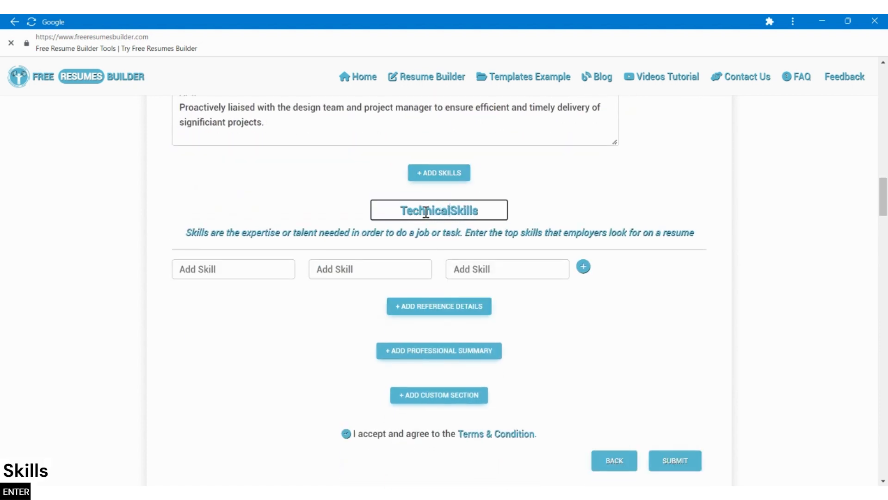
Fill the first row of technical skills with "HTML 5", "CSS3" and "JavaScript".
click(207, 270)
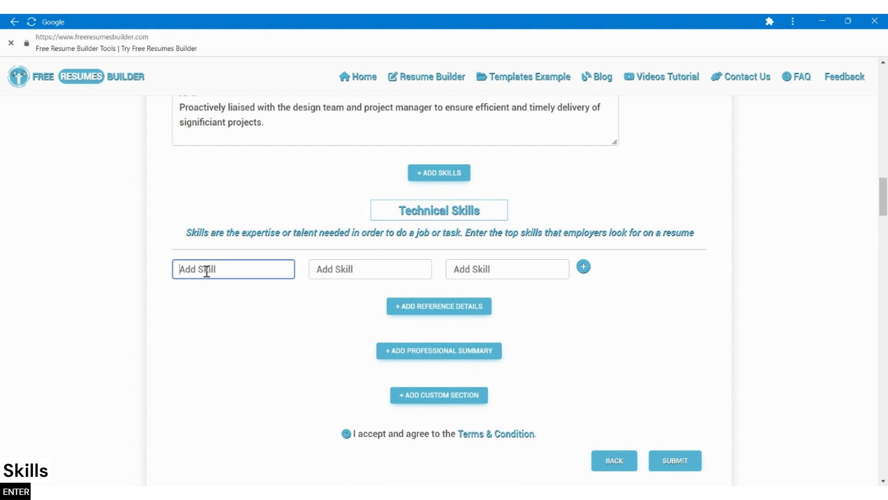
text(HTML5)
key(Tab)
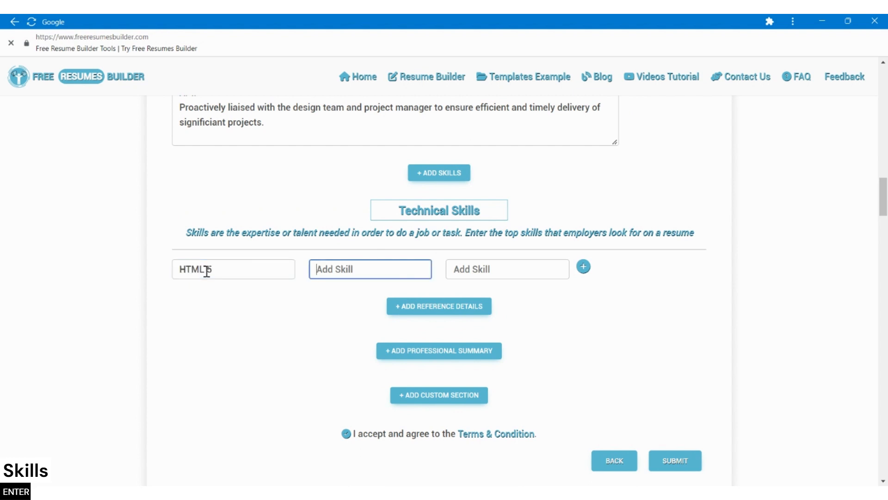
text(CSS3)
key(Tab)
text(JavaScript)
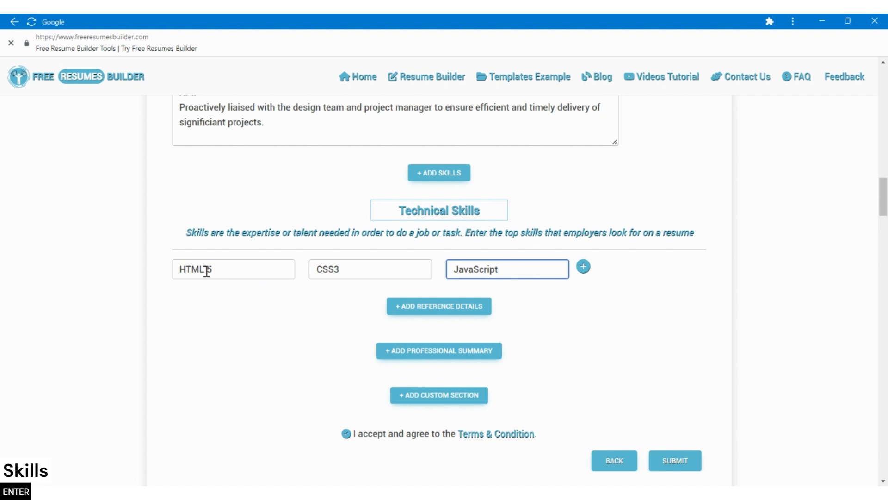
Add a second row of technical skills containing "IQuery", "PHP" and "SQL".
key(Return)
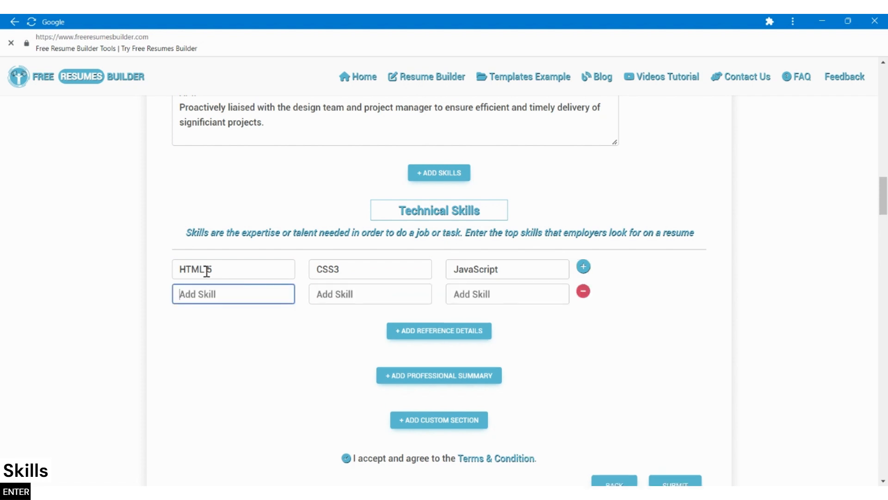
text(IQuery)
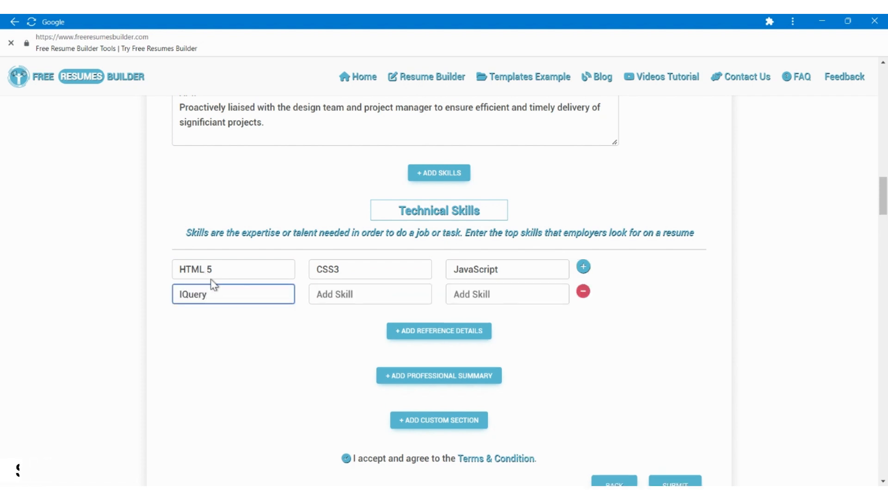
key(Tab)
text(PHP)
key(Tab)
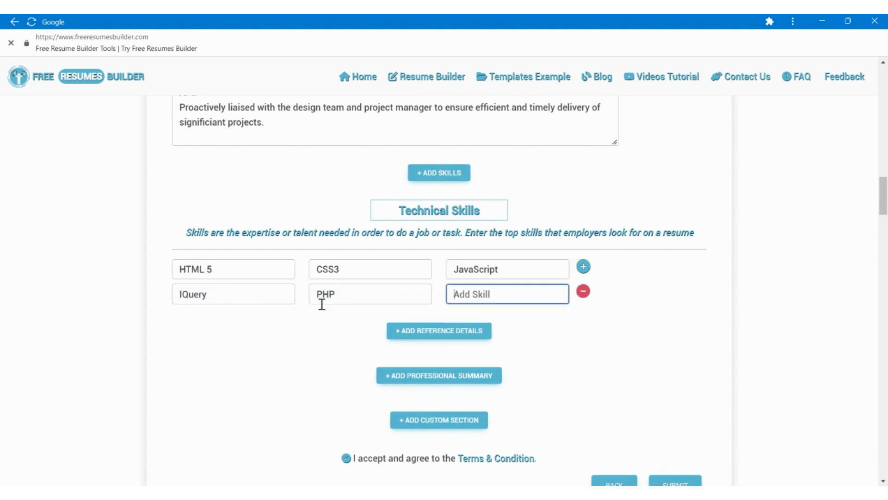
text(SQL)
Add another row of technical skills containing "Adobe Creative Suite", "WordPress" and "XML".
scroll(322, 303, down, 1)
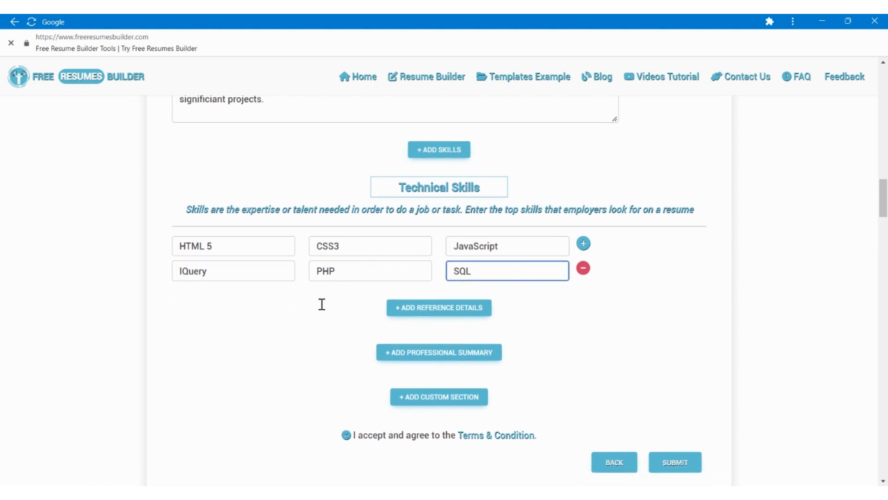
click(583, 222)
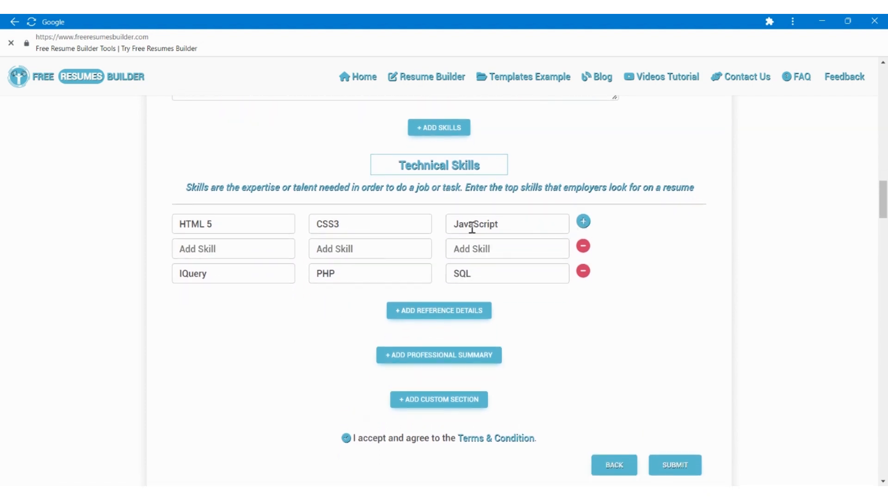
click(220, 255)
text(Adobe C)
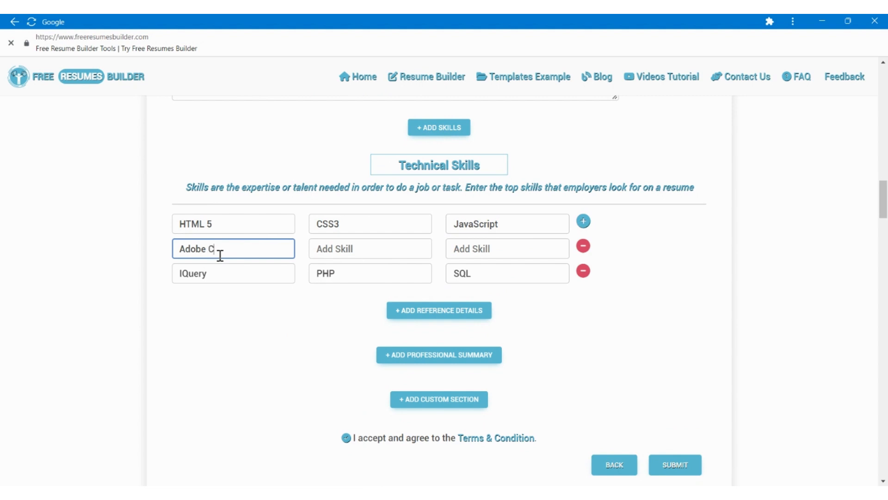
text(reative Suite)
key(Tab)
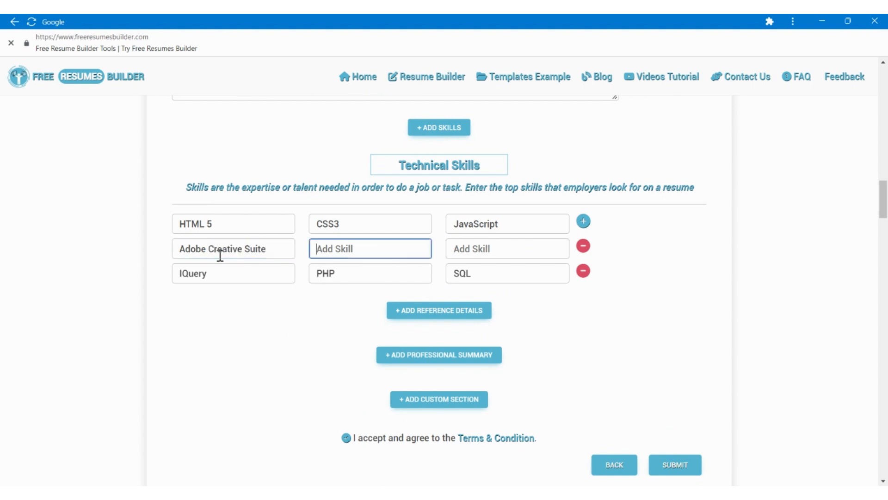
text(WordPress)
key(Tab)
text(XML)
Add a Professional Summary section to the resume and change its heading to "Career Objective".
scroll(204, 333, down, 2)
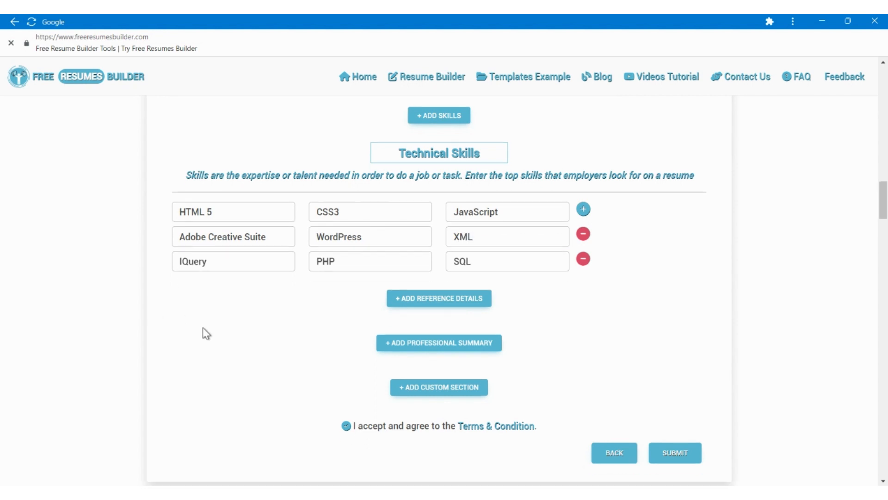
click(408, 278)
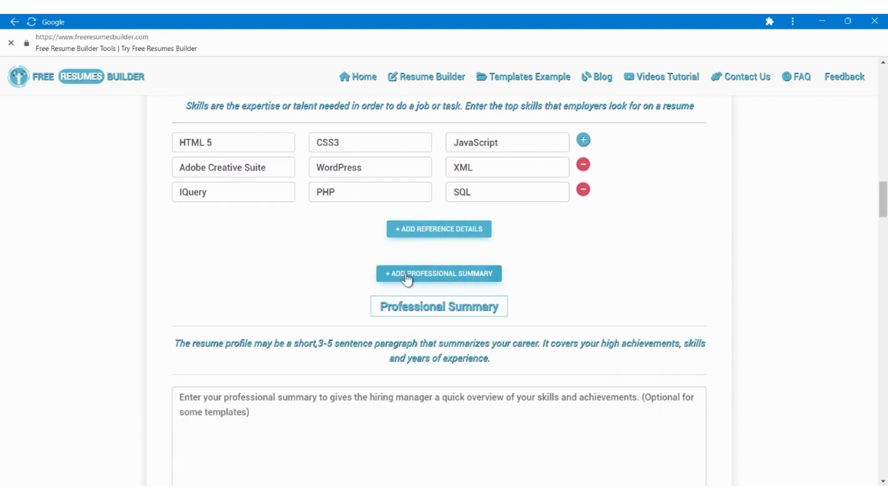
scroll(301, 284, up, 1)
scroll(300, 284, up, 1)
scroll(300, 283, down, 1)
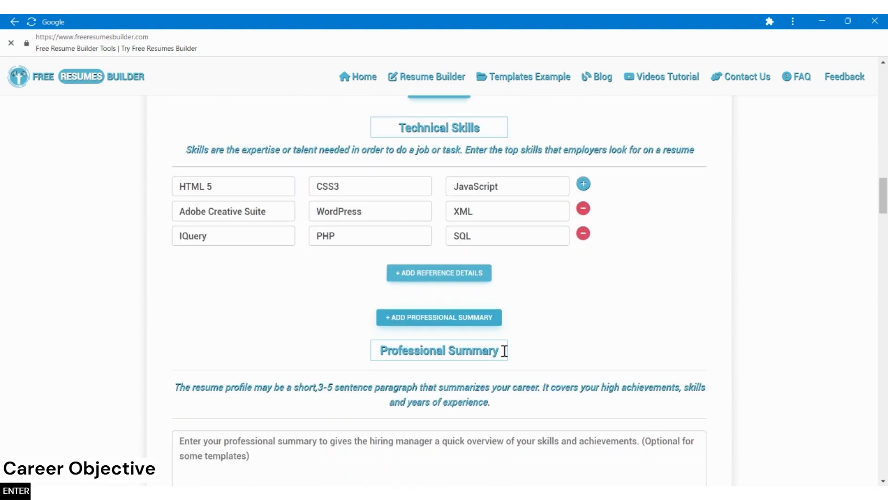
double_click(427, 349)
key(Delete)
key(Delete)
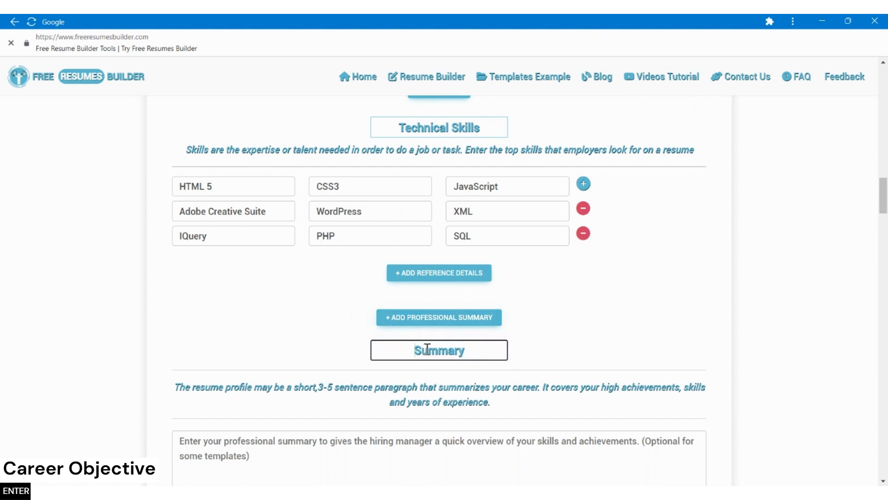
double_click(427, 350)
key(Delete)
text(Career Objective)
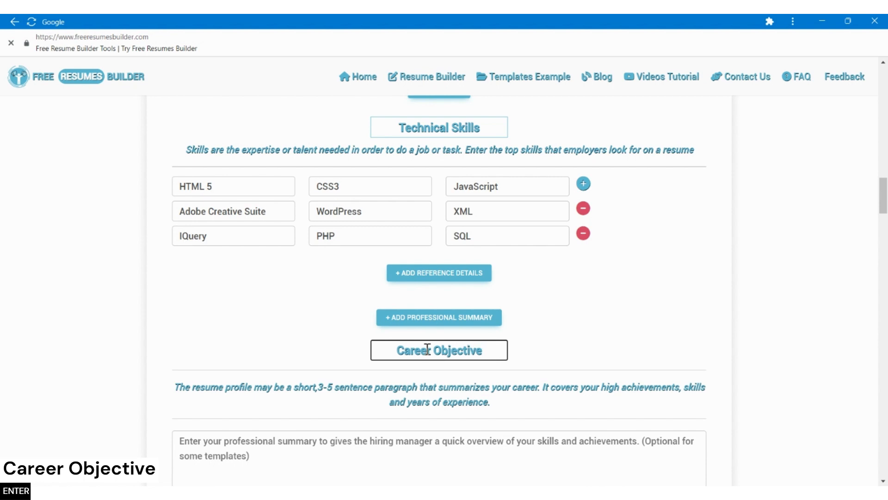
Begin the career objective text with "Innovative, task-driven professional with 8+ years of experience in web design and development across diverse industries.".
scroll(342, 342, down, 2)
scroll(341, 343, down, 1)
click(298, 351)
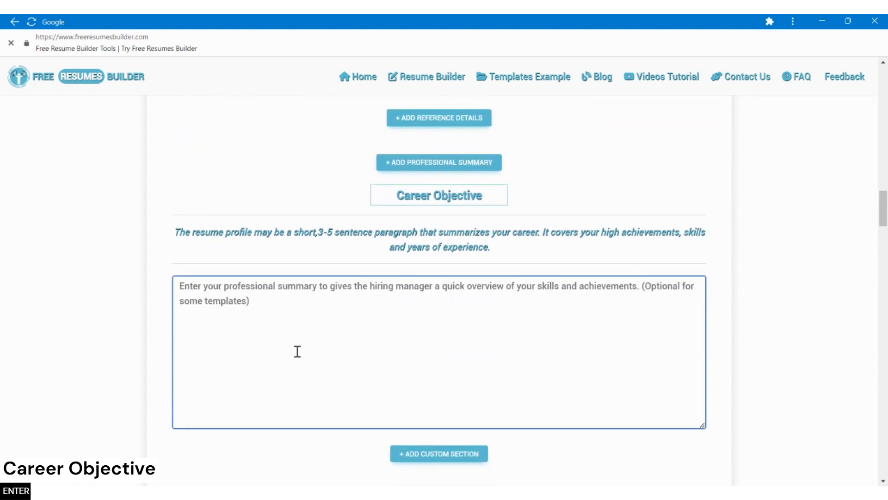
text(Inno)
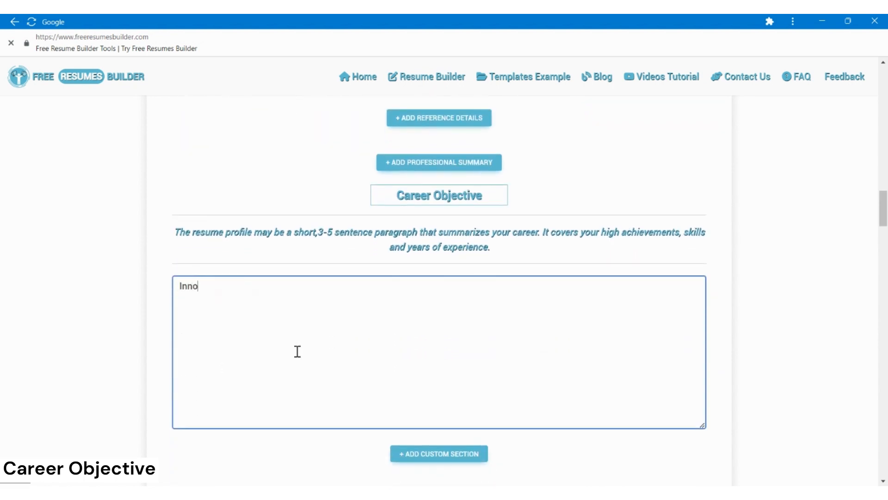
text(vative , tas)
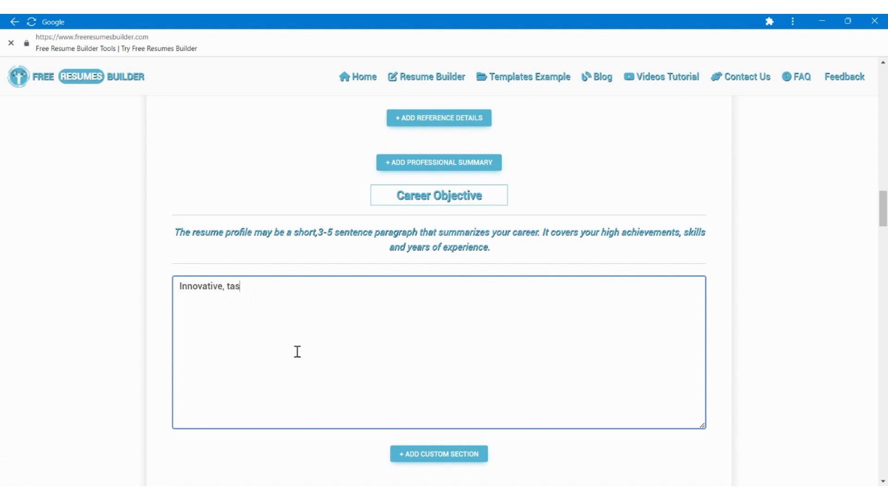
text(k-driven professional with )
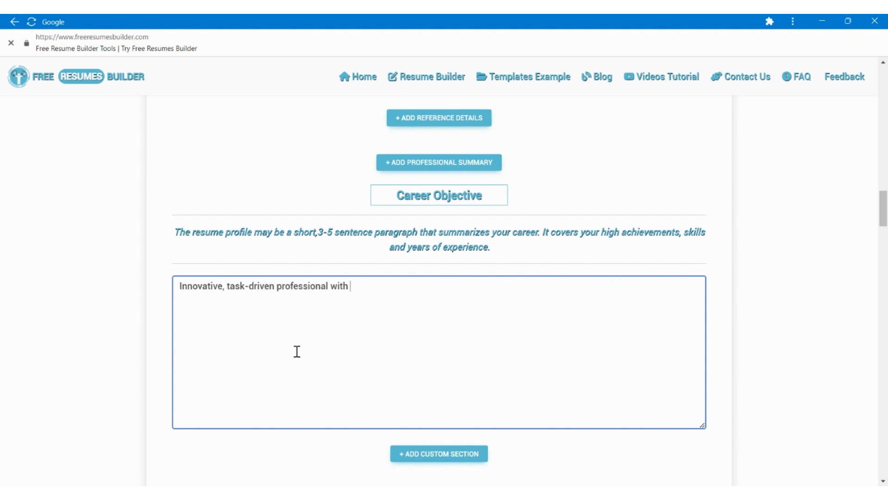
text(8+ years of experience )
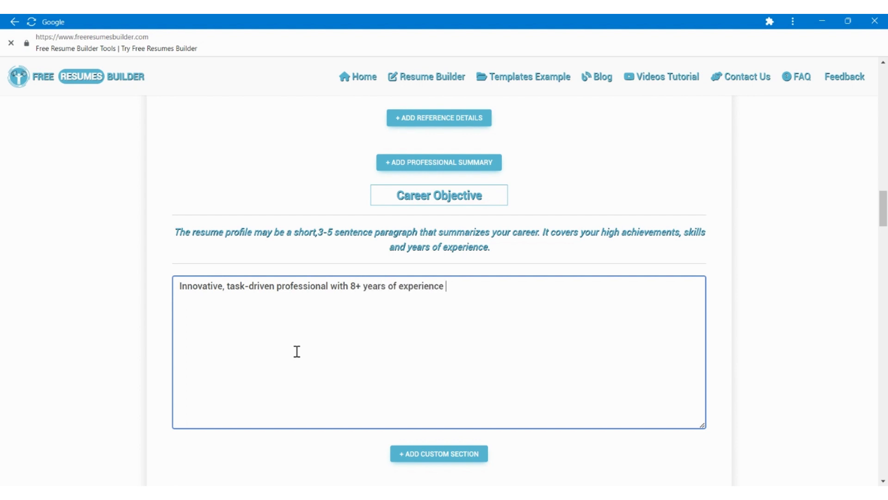
text(in web designa)
key(BackSpace)
text(and devel)
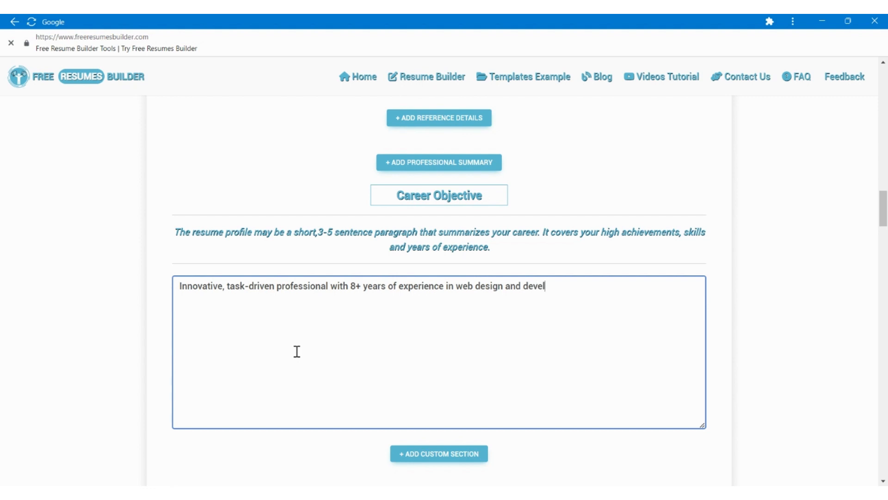
text(opment across diverse in)
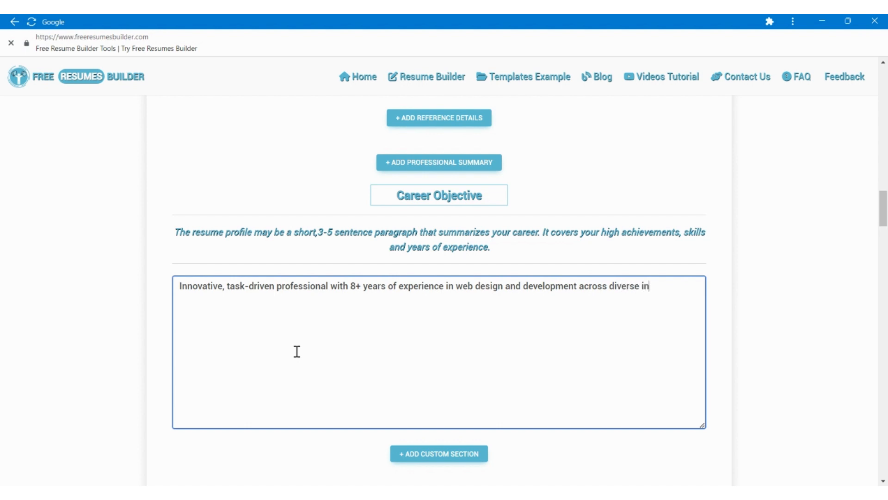
text(dustries. Equipped)
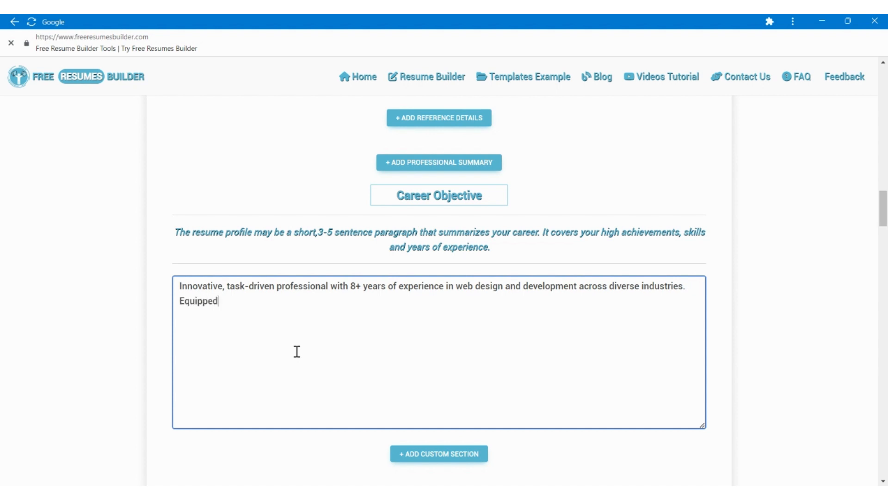
text( with a record of s)
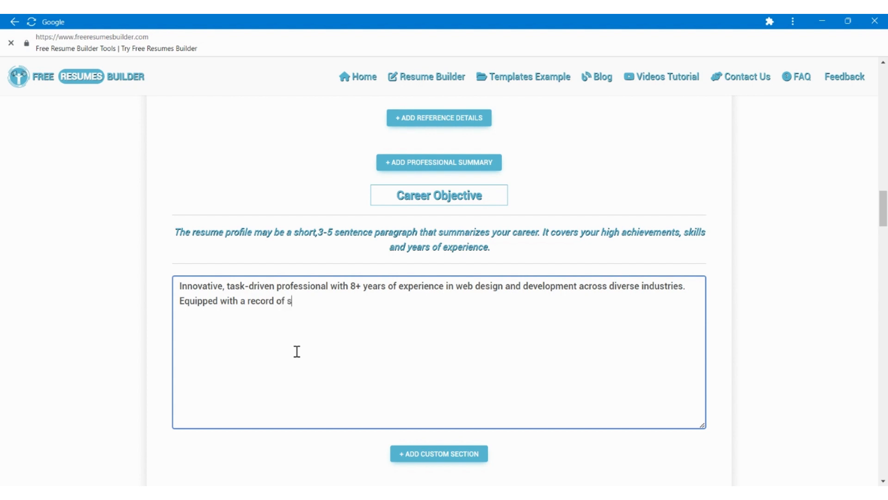
text(uccess====)
Continue the career objective with "Equipped with a record of success in consistently identifying and providing the technological needs of companies through ingenious innovation.".
key(BackSpace)
key(BackSpace)
key(BackSpace)
key(BackSpace)
key(BackSpace)
key(BackSpace)
key(BackSpace)
key(BackSpace)
key(BackSpace)
key(BackSpace)
key(BackSpace)
text(success in consistently)
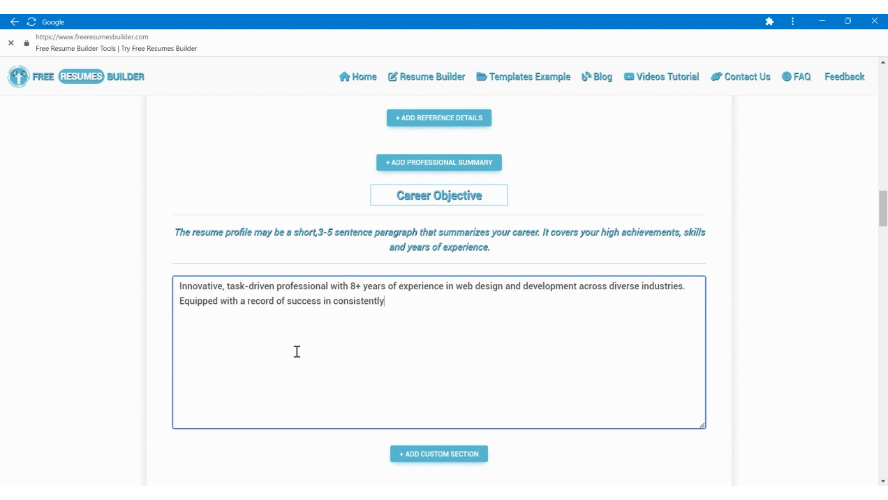
text( identifying and proven)
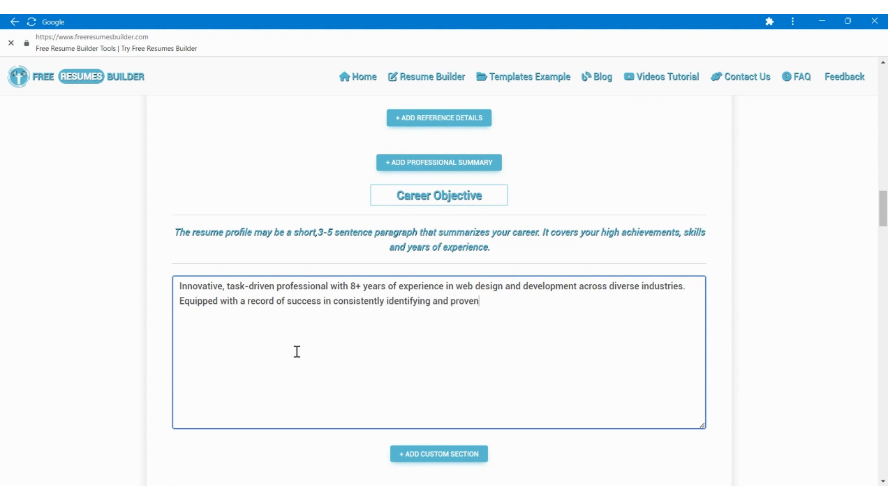
key(BackSpace)
key(BackSpace)
text(iding the technolo)
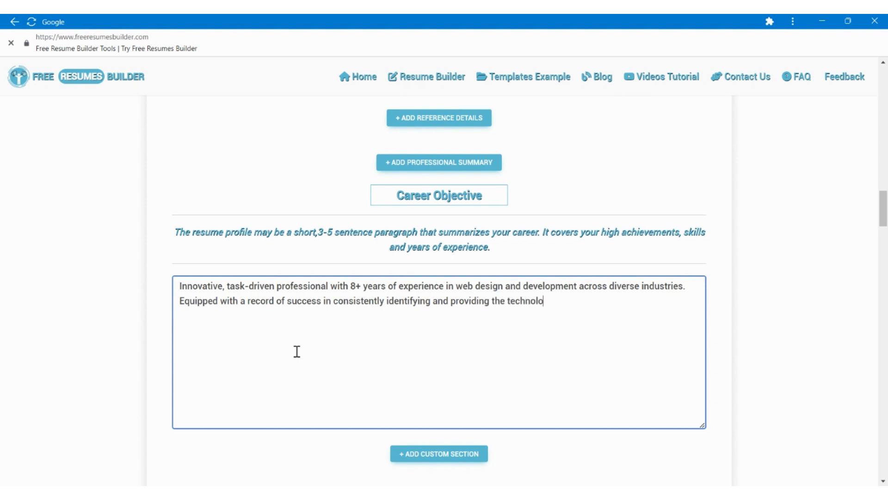
text(gical needs of companir)
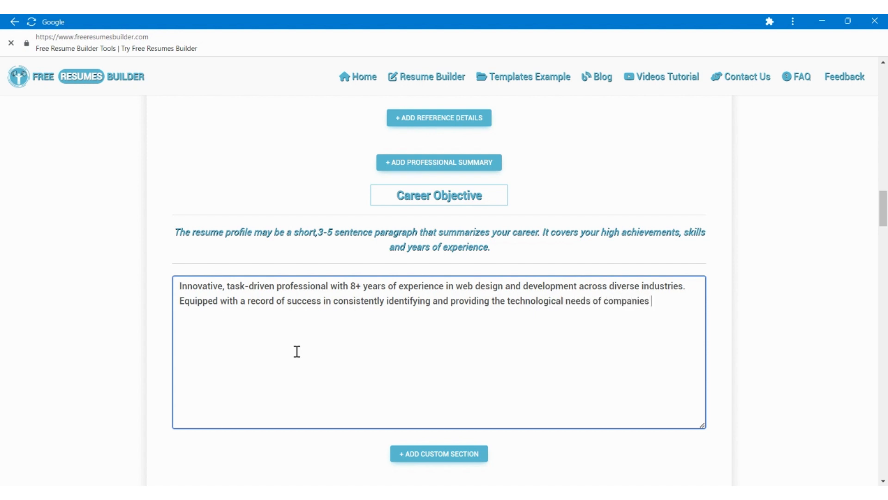
text(s through ingenious i)
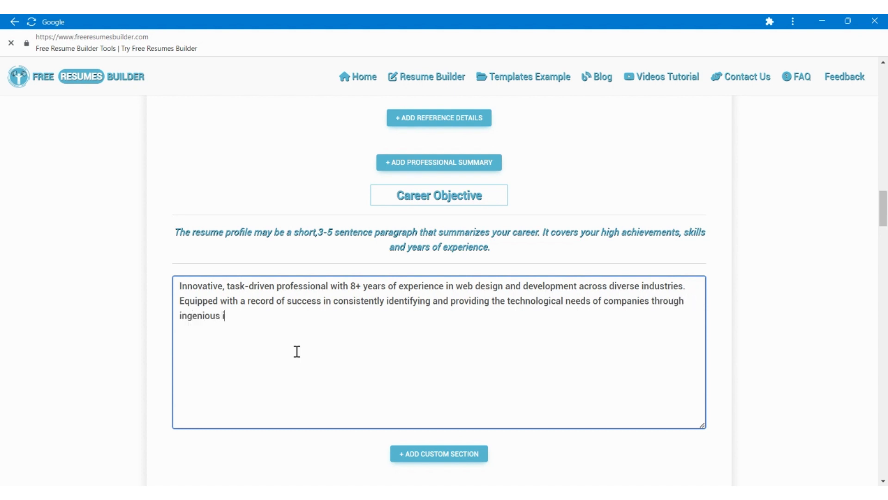
text(nnovation. Profic)
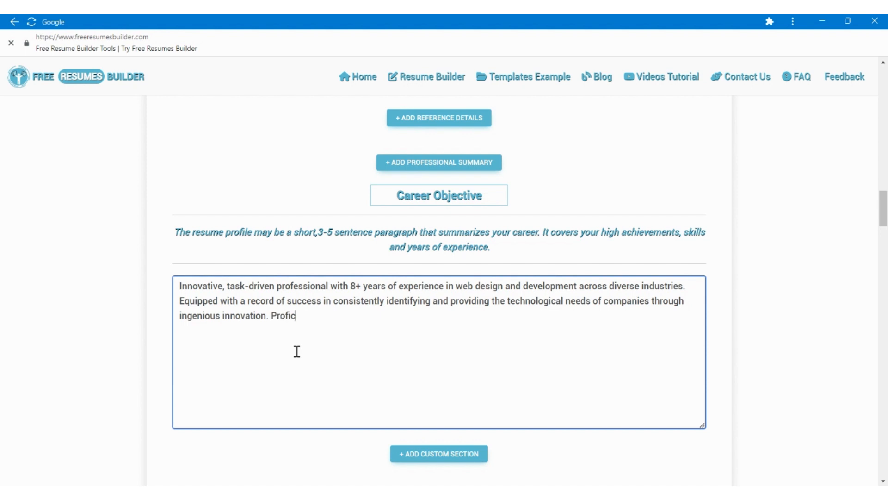
text(ient in developing )
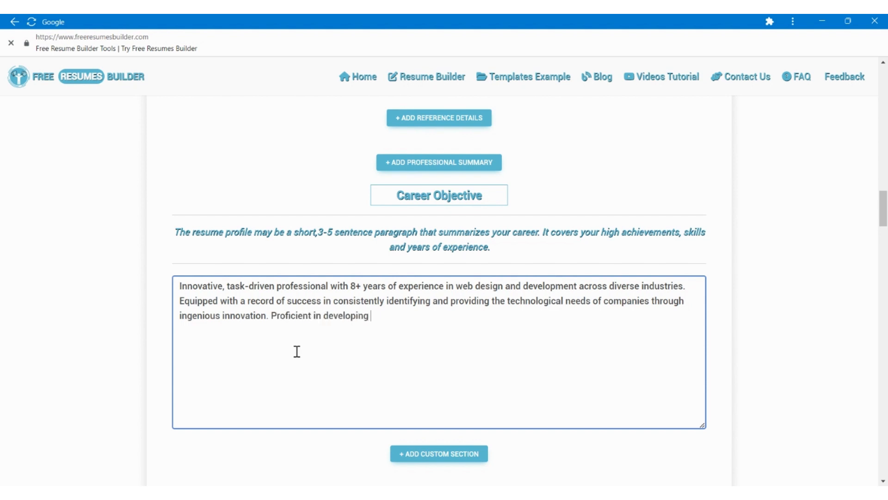
text(databases creating)
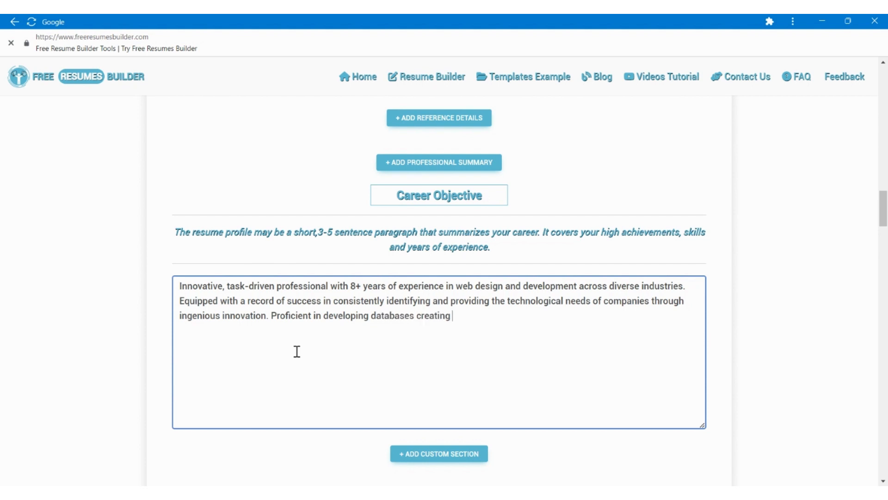
text( s)
End the objective with "Proficient in developing databases creating user interfaces, writing and testing codes, troubleshooting simple/complex issues, and implementing new features based on user feedback.".
key(BackSpace)
text(user interfaces, wri)
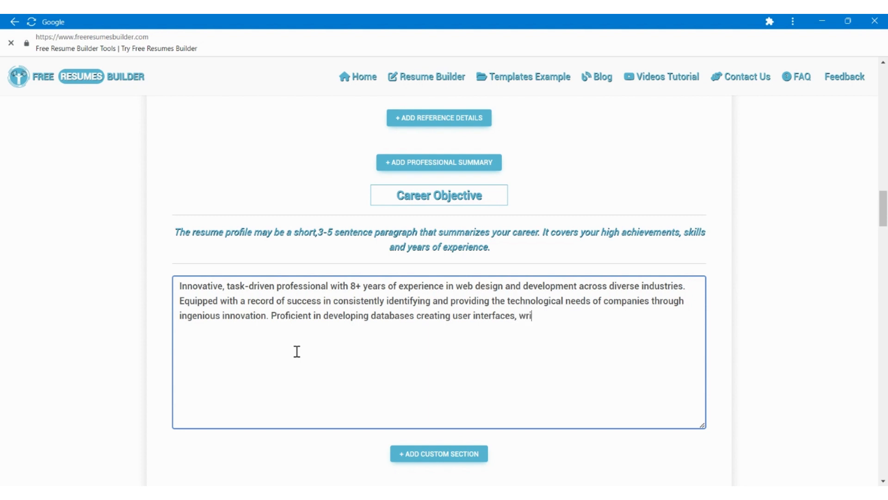
text(tinf and testing codes, trou)
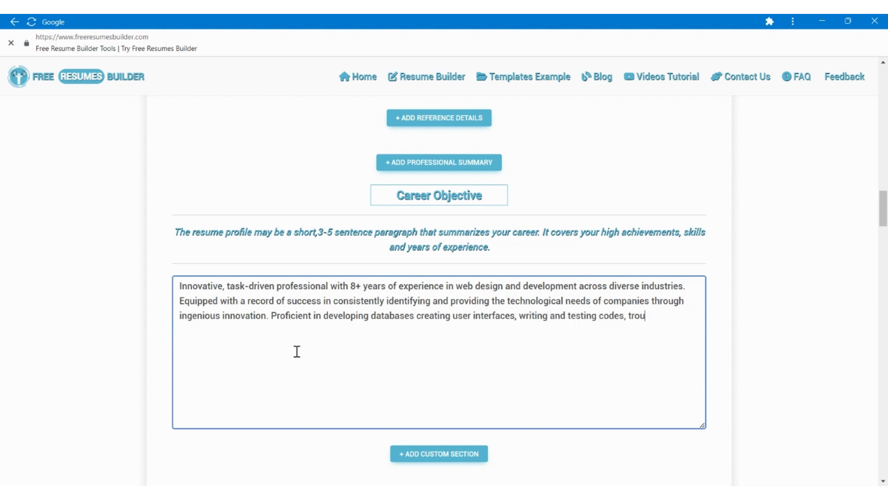
text(bleshooting simple/comples)
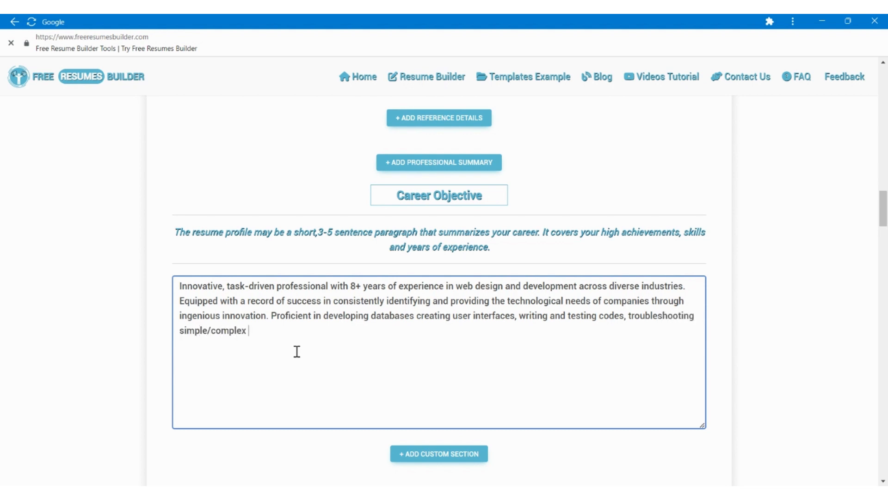
text( issues, and imple)
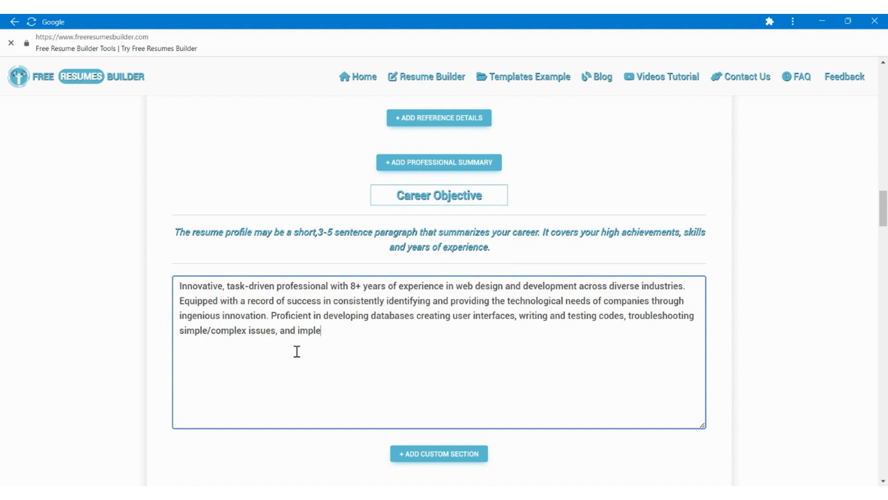
text(menting new features )
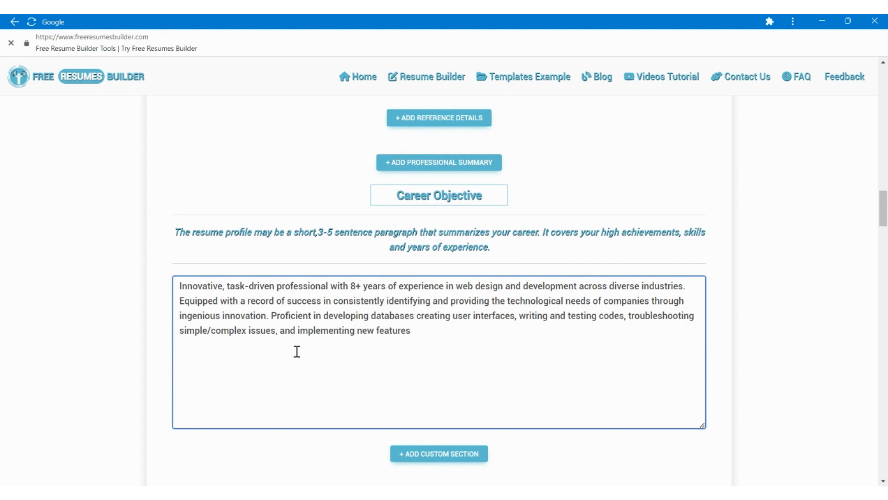
text(based on user feedback.)
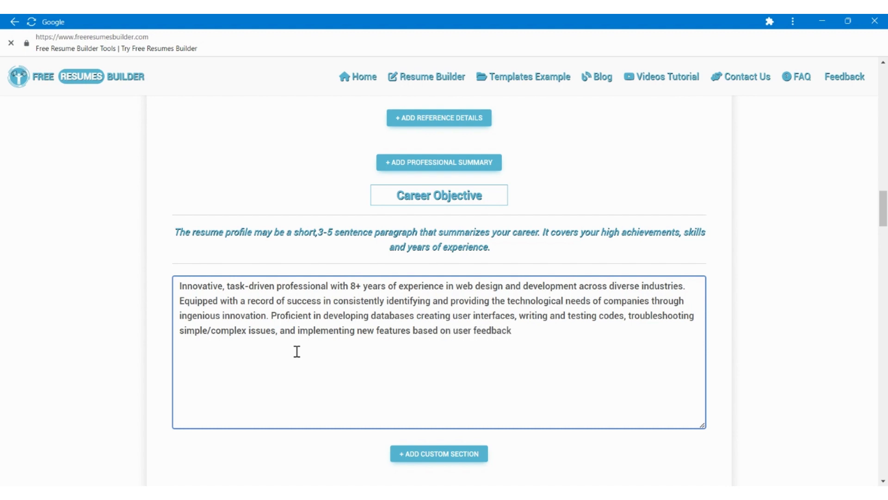
Submit the completed resume form and dismiss the important instructions shown before the templates.
scroll(297, 352, down, 2)
scroll(297, 351, down, 2)
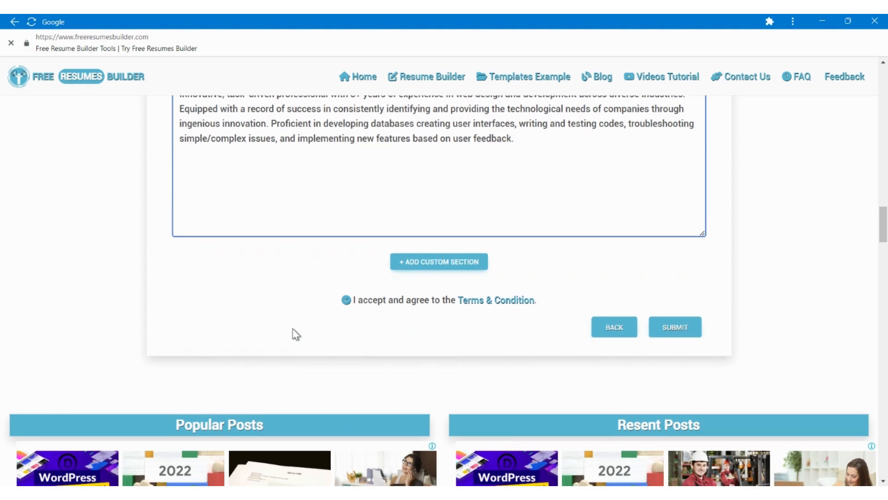
scroll(294, 333, down, 2)
click(673, 234)
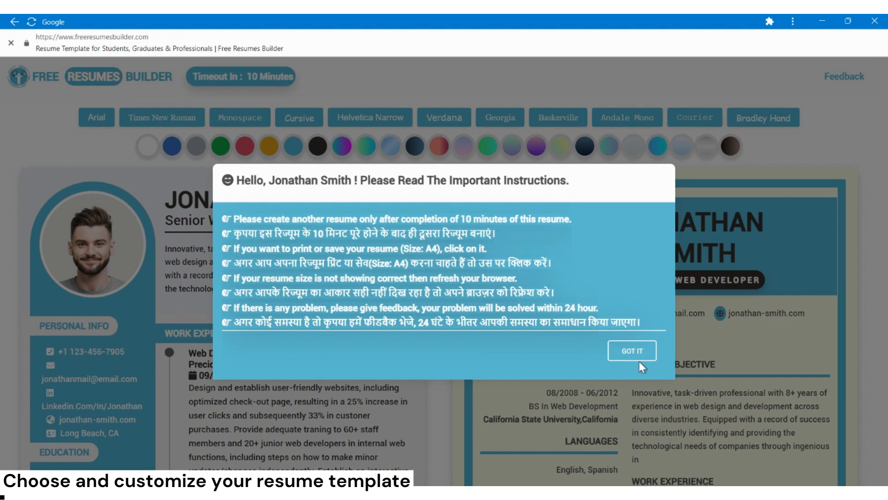
click(632, 352)
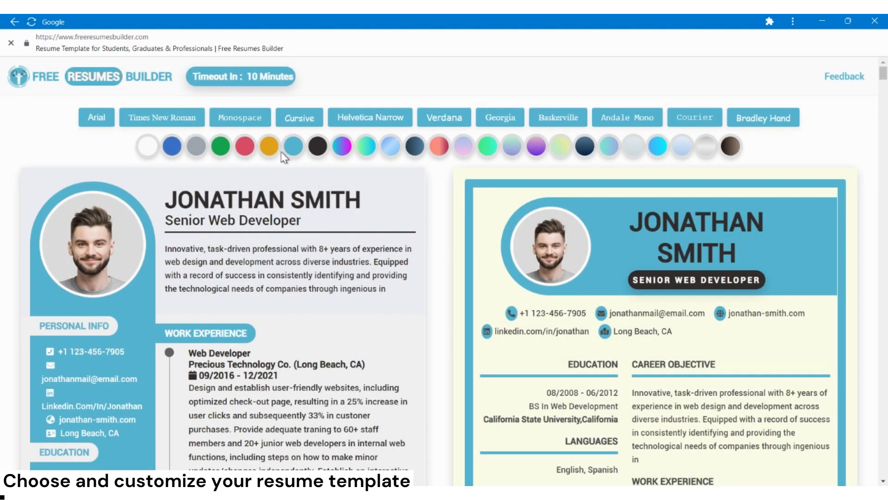
Apply the Times New Roman font to the resume templates.
click(172, 124)
Look through the available resume templates to compare their layouts, and return to the font and color choices.
scroll(247, 358, down, 5)
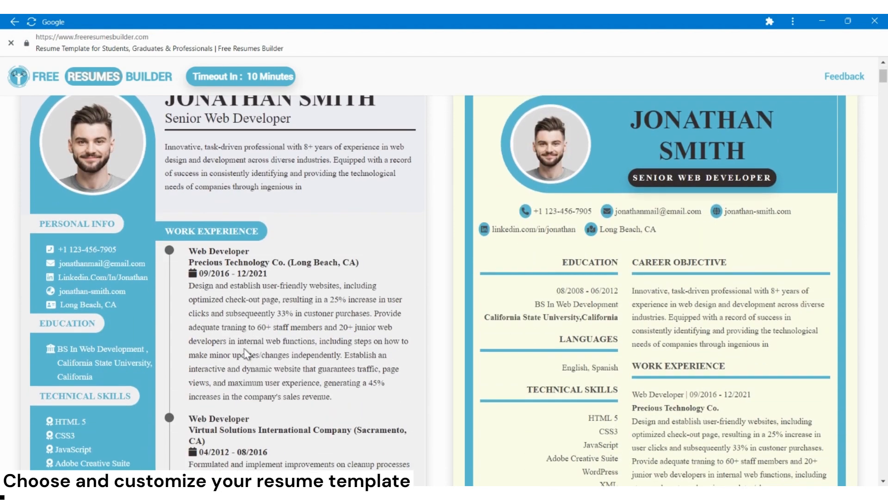
scroll(245, 352, down, 6)
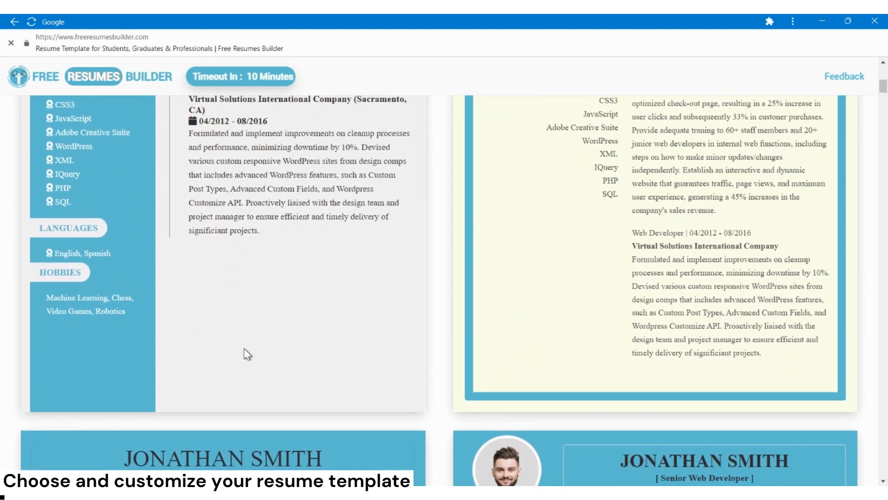
scroll(244, 348, down, 6)
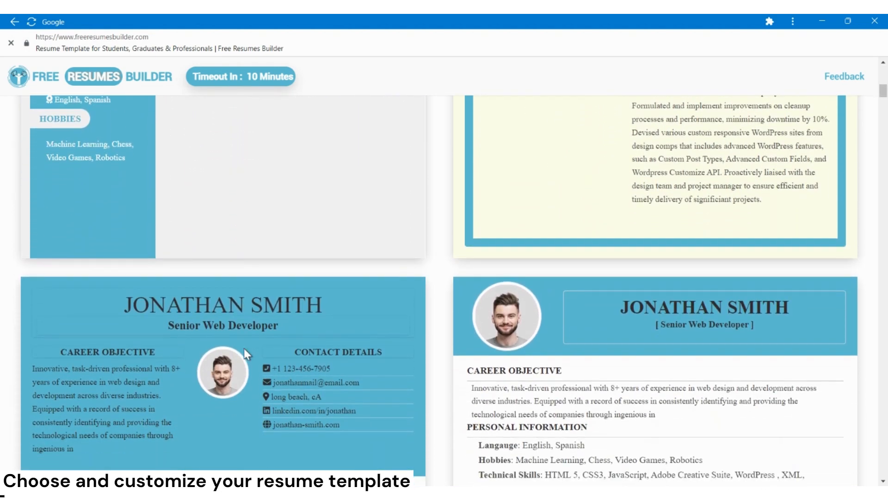
scroll(247, 354, down, 10)
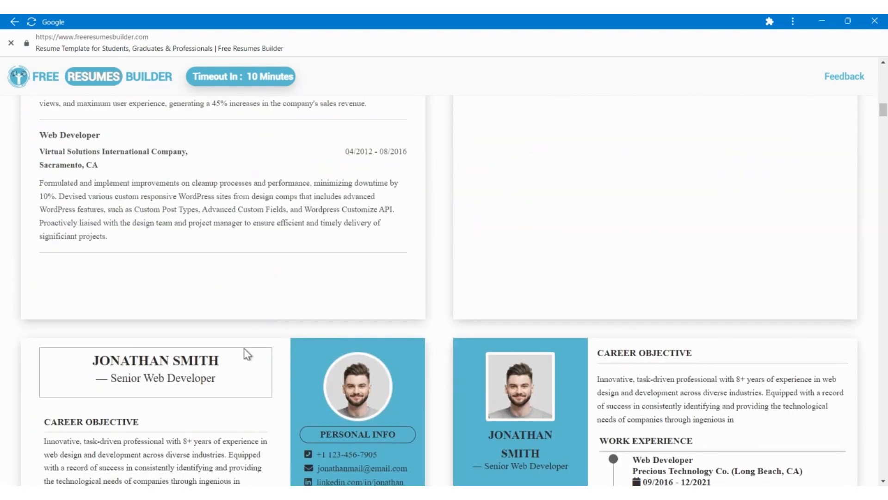
scroll(247, 354, down, 15)
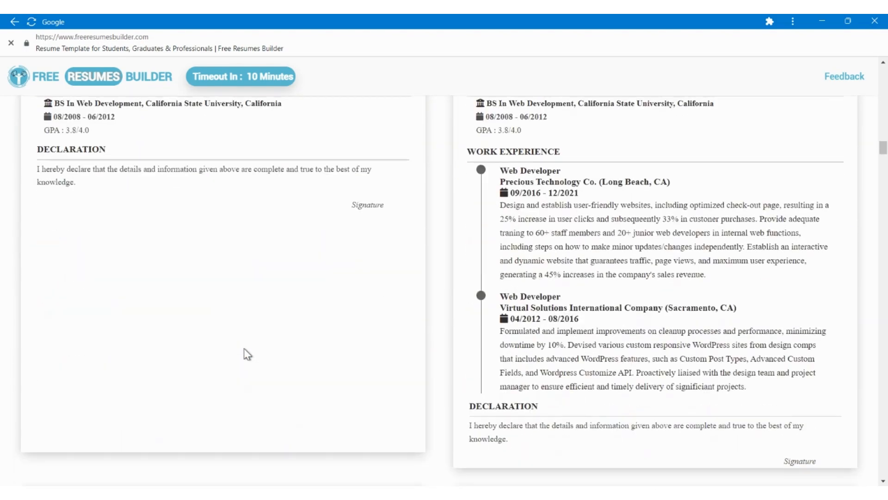
scroll(248, 354, down, 15)
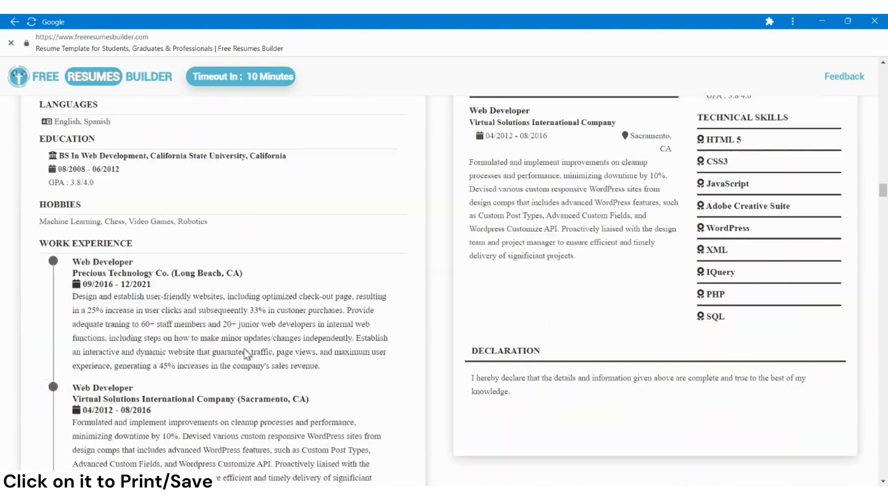
scroll(248, 354, down, 15)
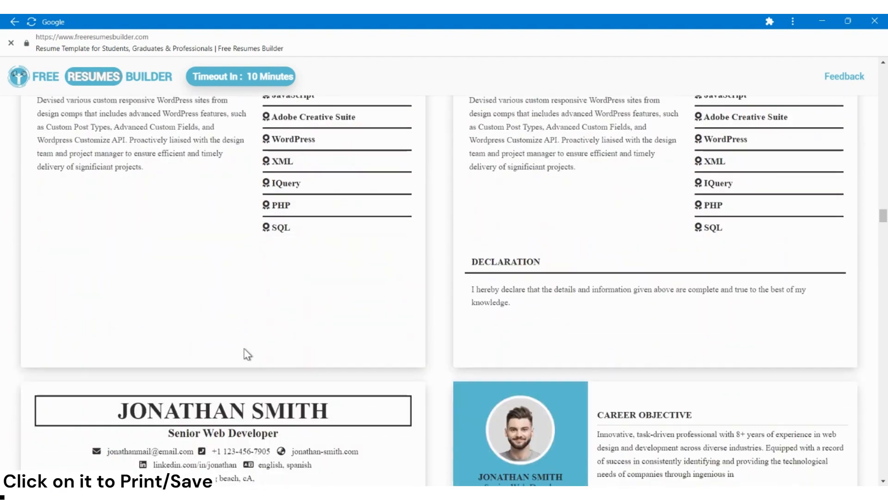
scroll(247, 354, down, 15)
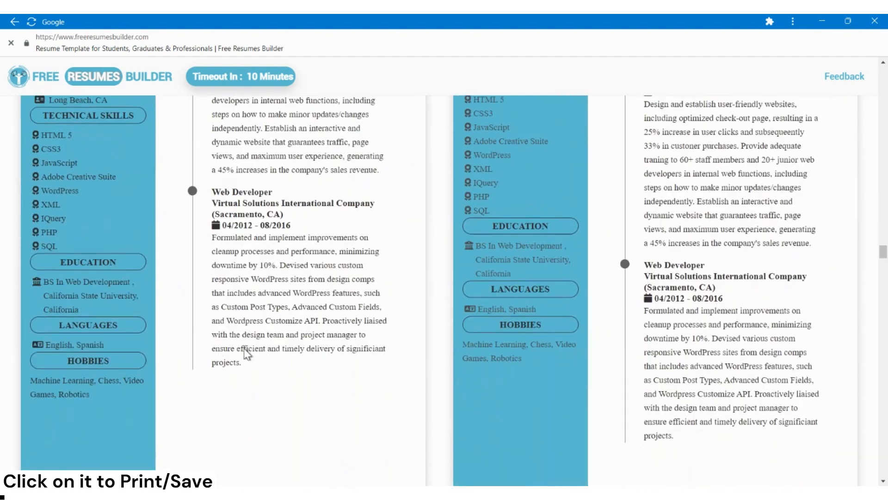
scroll(247, 354, down, 15)
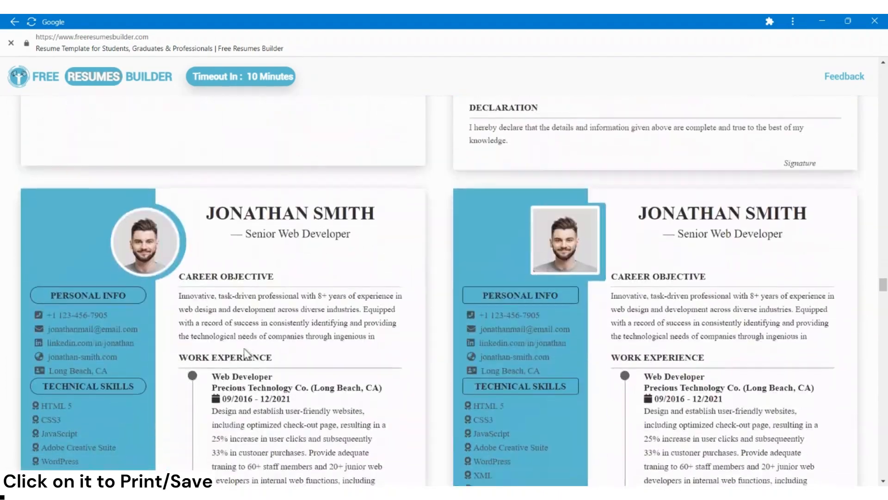
scroll(247, 354, down, 15)
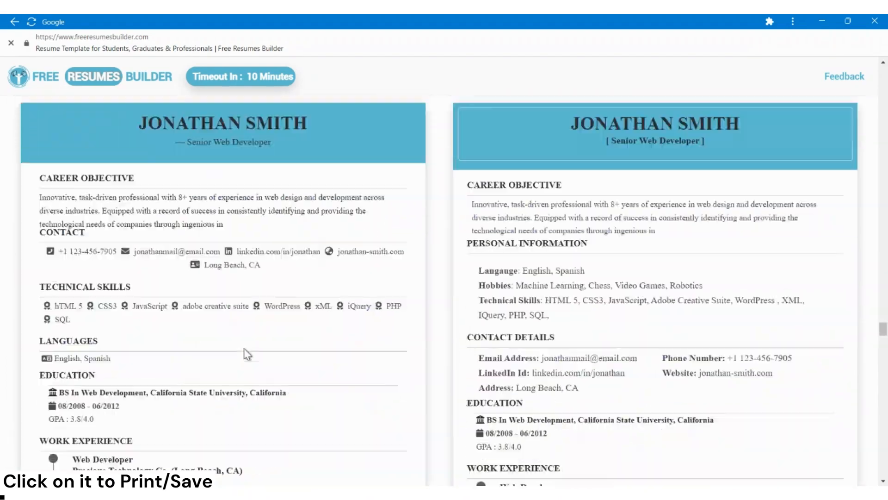
scroll(248, 354, down, 15)
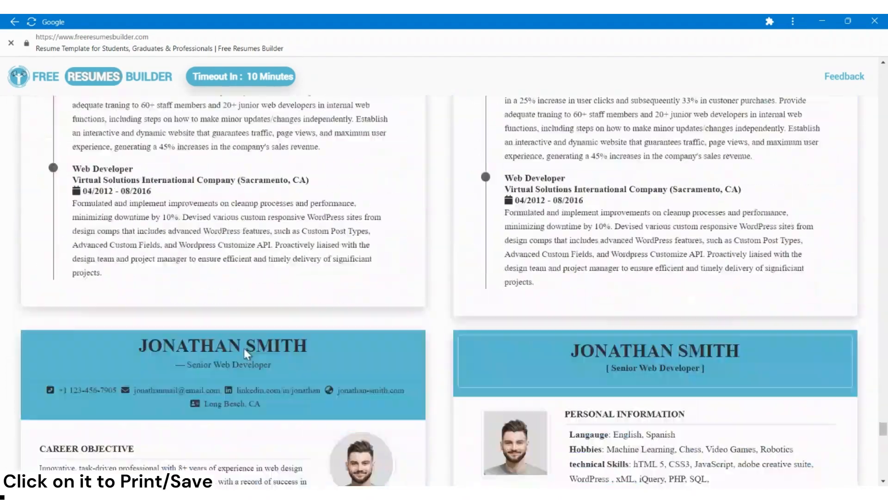
scroll(248, 354, up, 15)
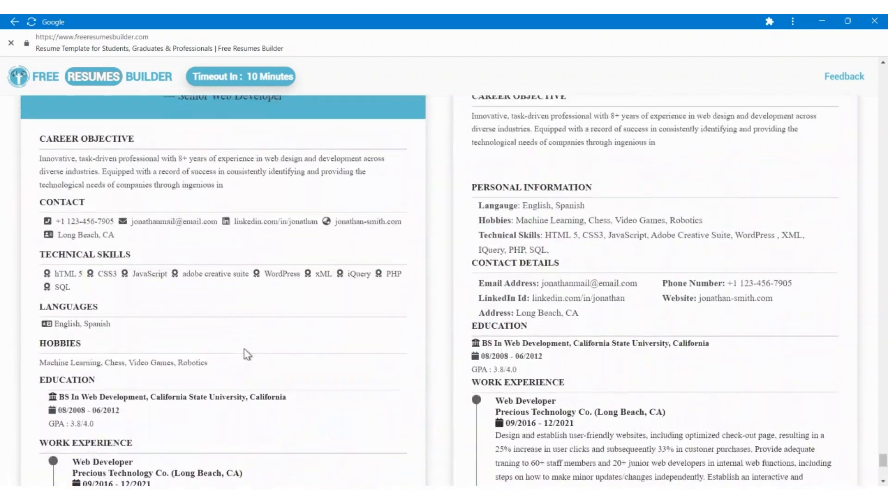
scroll(248, 354, up, 15)
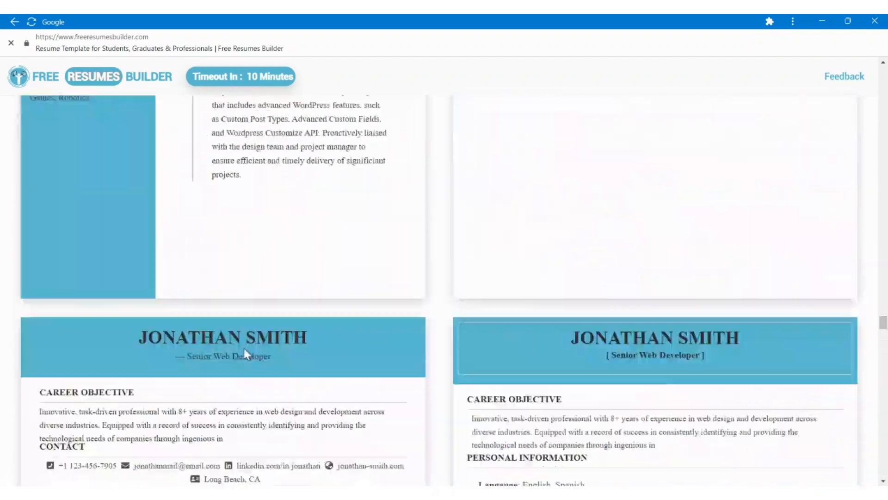
scroll(247, 354, up, 20)
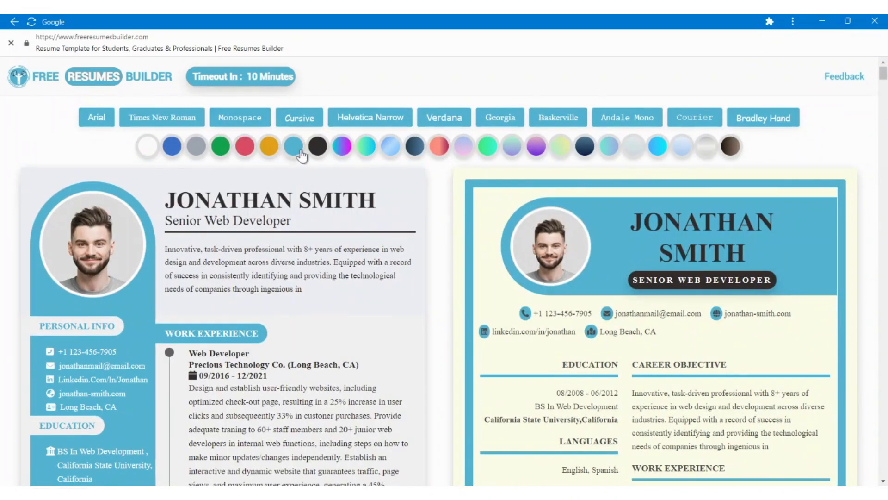
Recolor the resume templates in solid black and try the Georgia font before restoring Times New Roman.
click(315, 149)
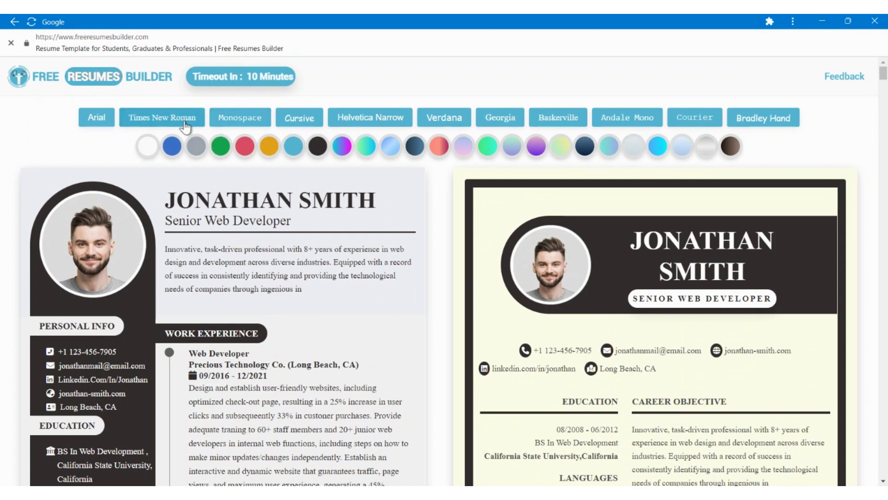
click(487, 122)
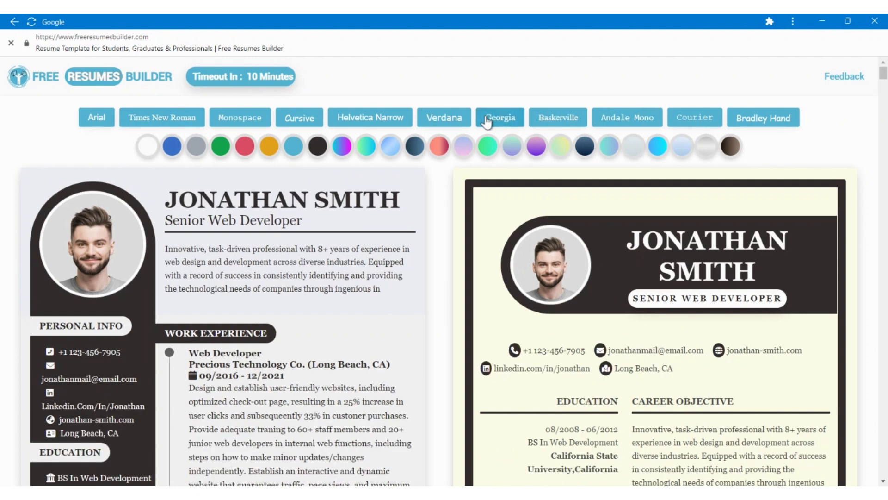
click(184, 123)
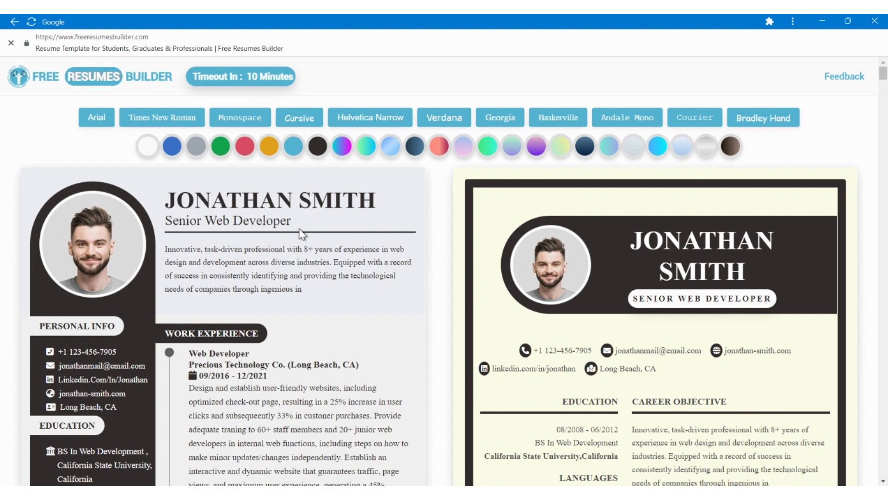
Save the first resume template as a PDF with background graphics, and reload the templates page, dismissing its instructions.
key(ctrl+p)
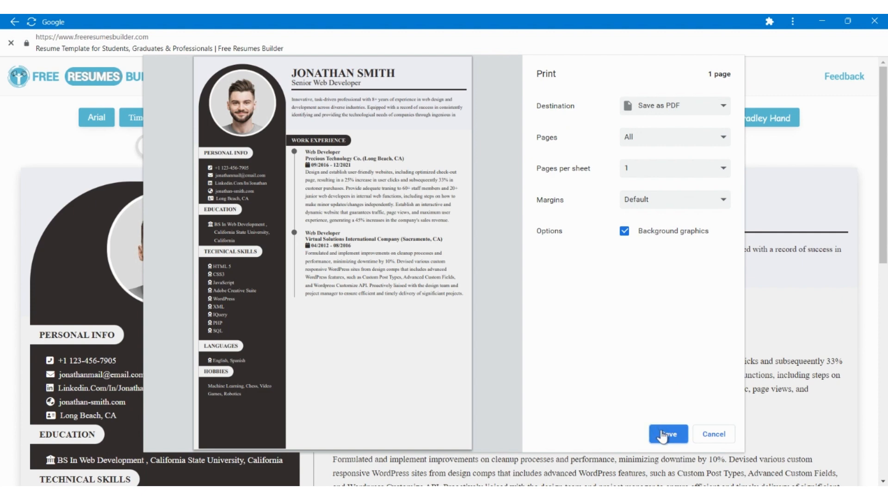
click(662, 432)
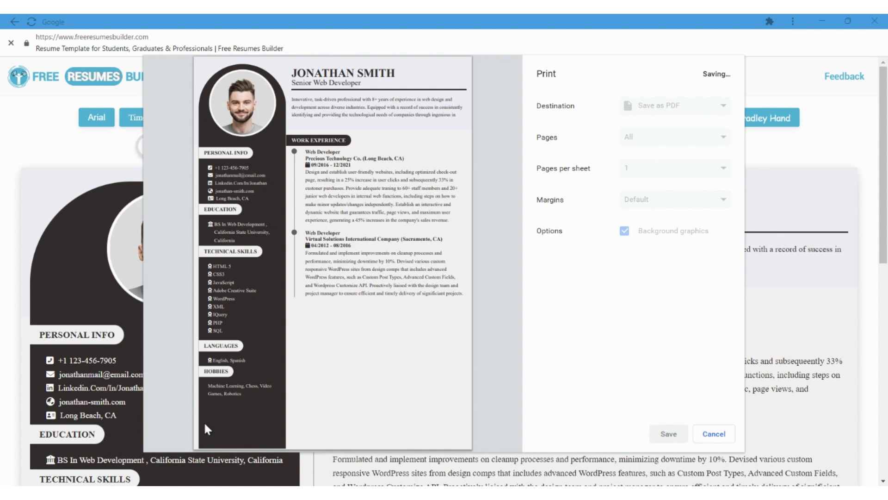
key(F5)
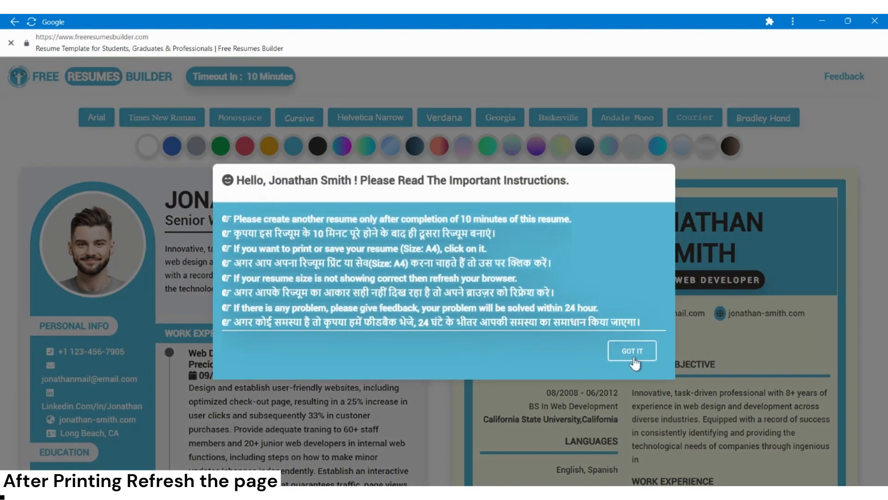
click(632, 352)
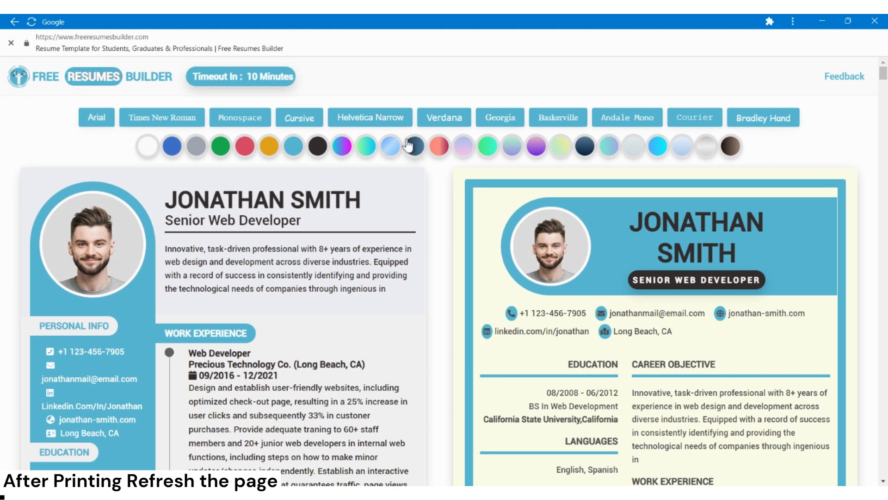
Recolor the resume templates in solid red and set their font to Times New Roman.
click(416, 146)
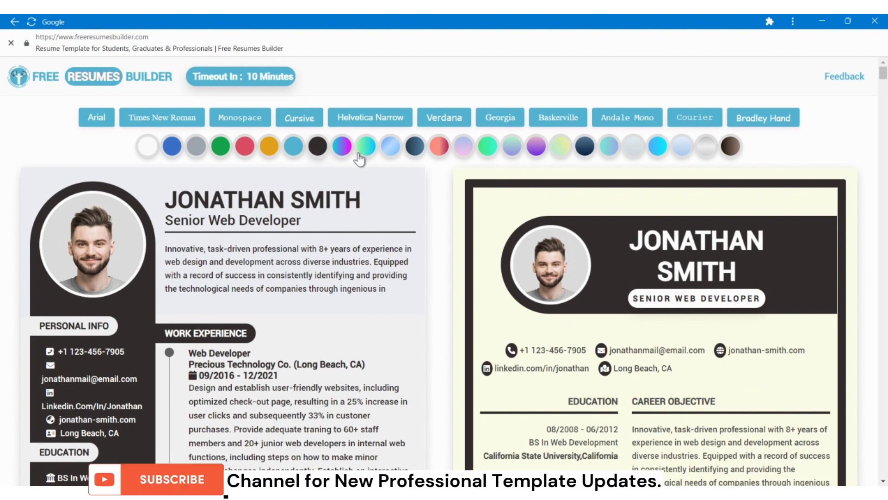
click(247, 145)
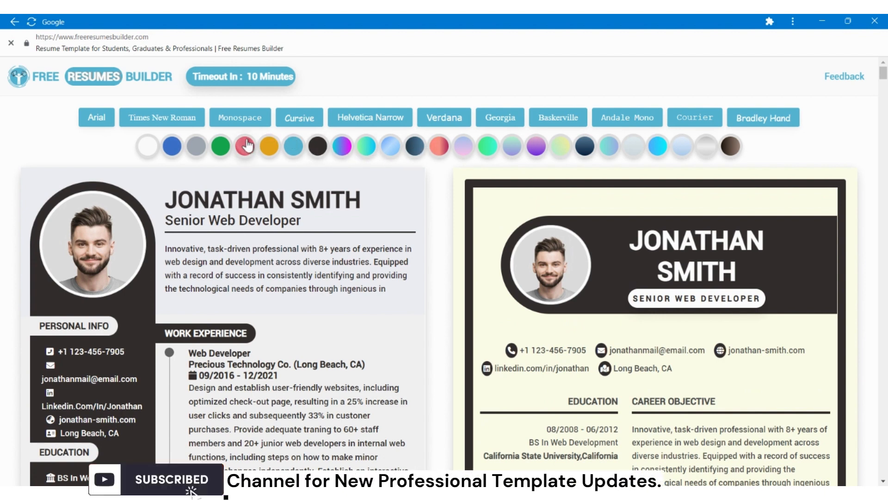
click(181, 116)
Save the red template with career objective and contact details beside a centered photo as a PDF, and reload the page, dismissing its instructions.
scroll(180, 116, down, 1)
scroll(196, 123, down, 7)
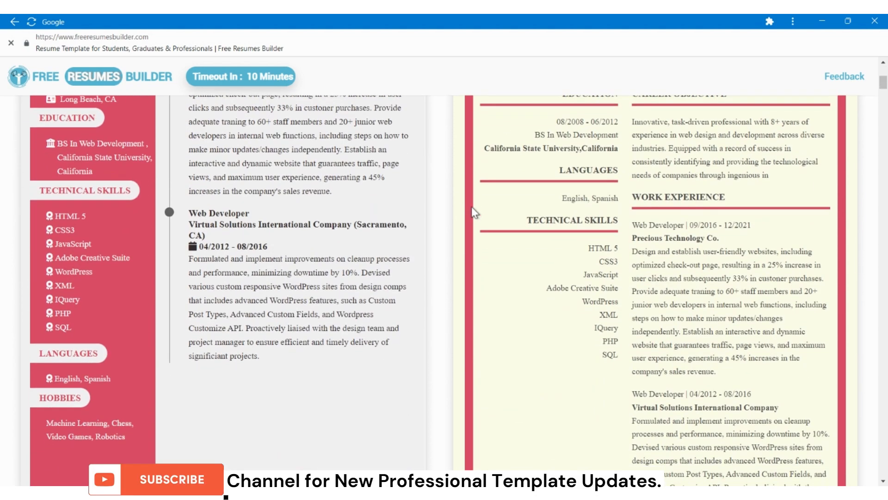
scroll(472, 208, down, 3)
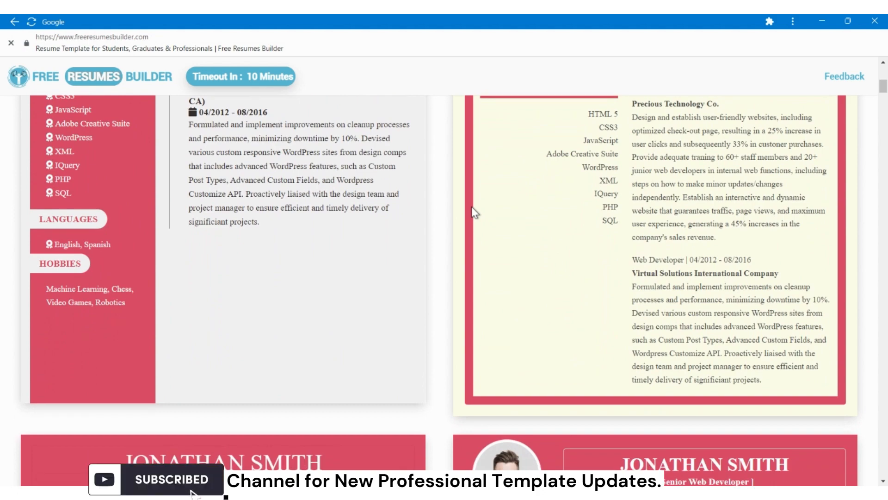
scroll(473, 212, down, 10)
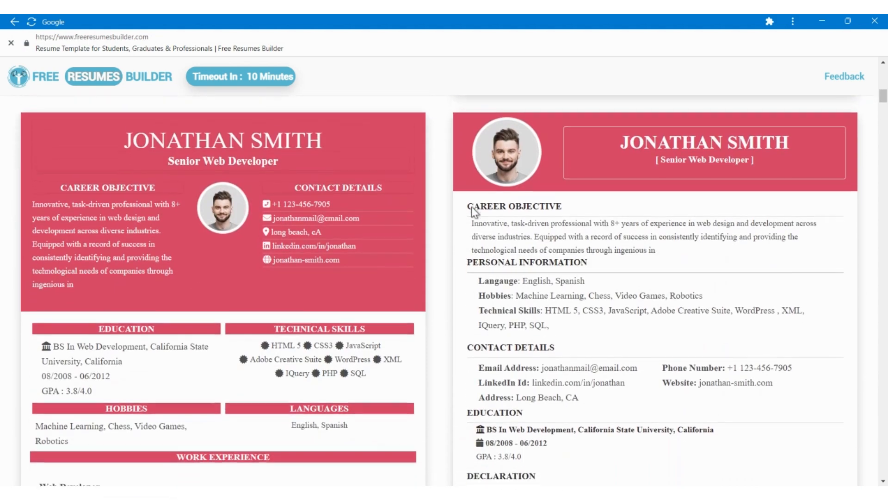
scroll(472, 211, down, 5)
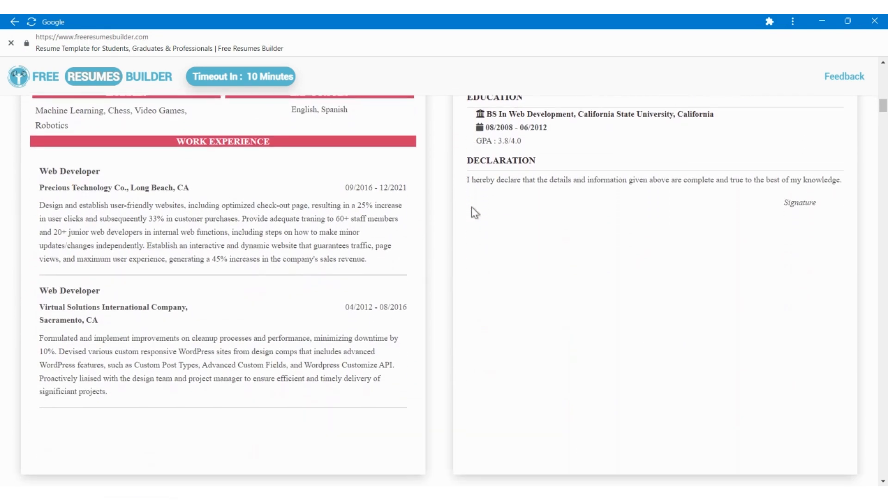
key(ctrl+p)
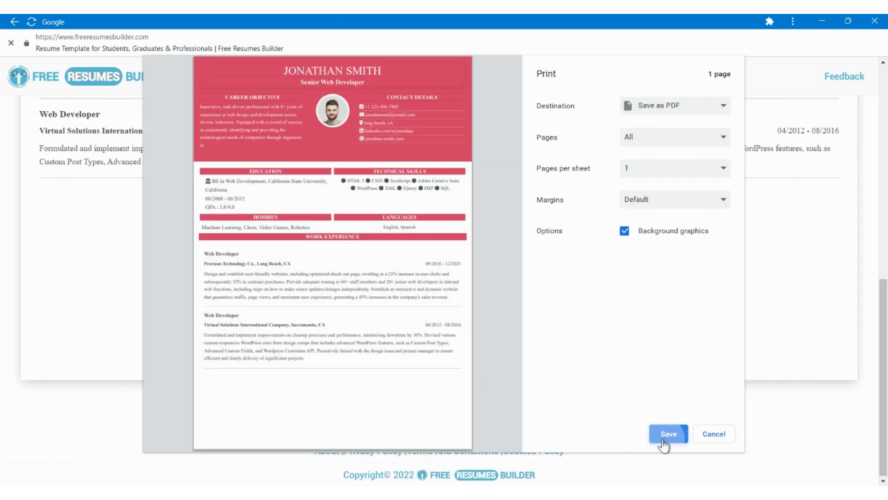
click(667, 437)
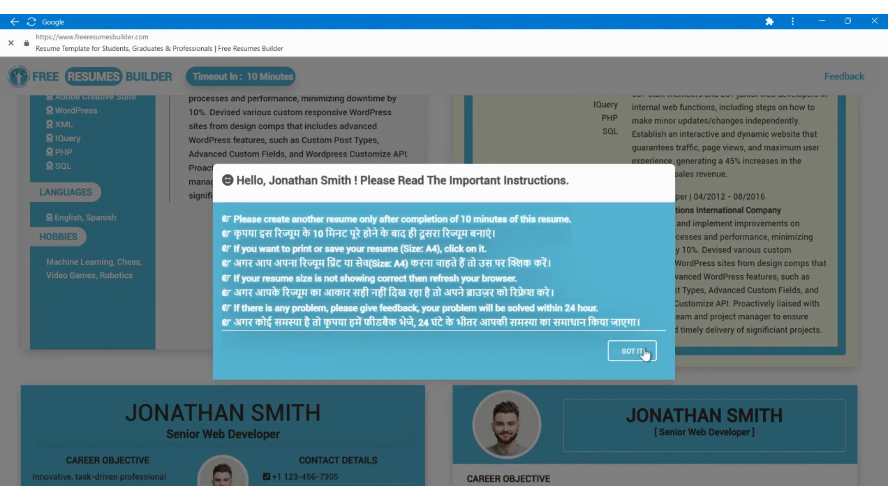
click(645, 351)
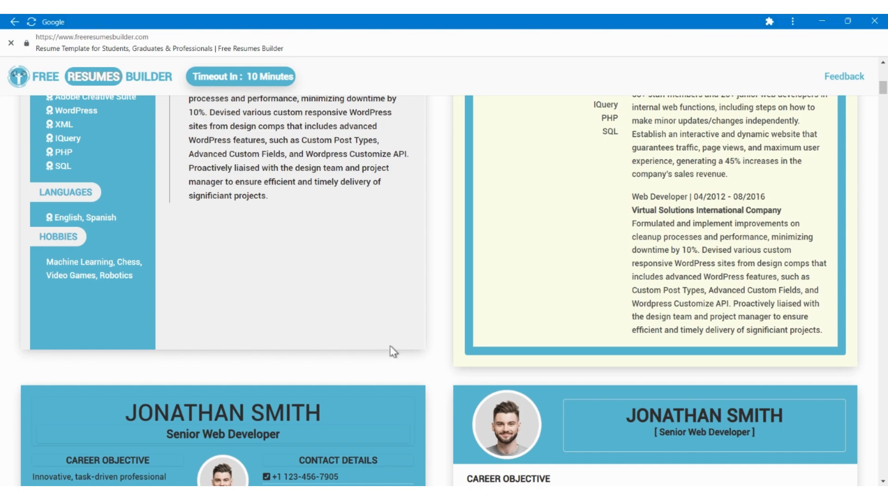
Recolor the resume templates with the coral-to-crimson gradient.
scroll(391, 351, up, 10)
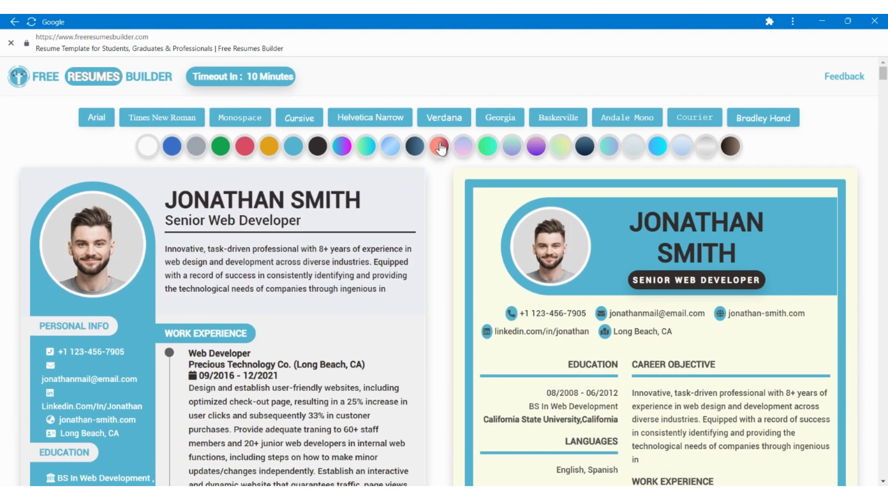
click(447, 147)
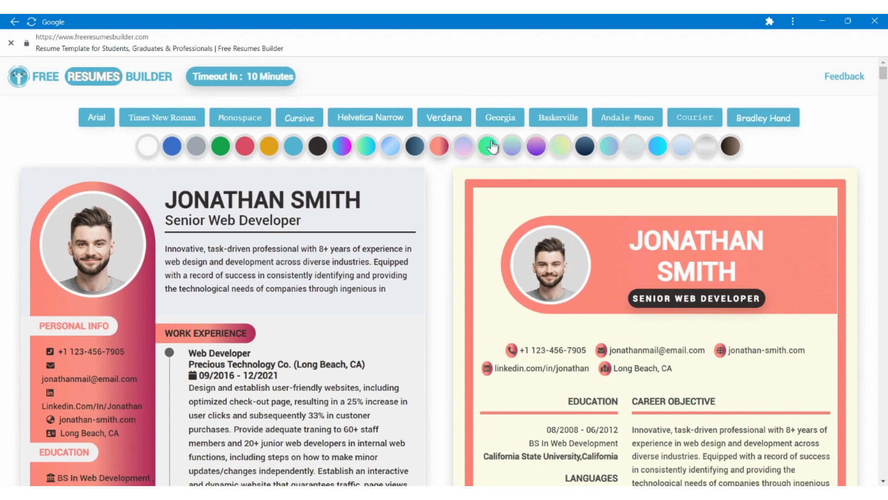
Review the gradient-colored resume templates, comparing their header, sidebar and plain two-column layouts.
scroll(491, 146, down, 20)
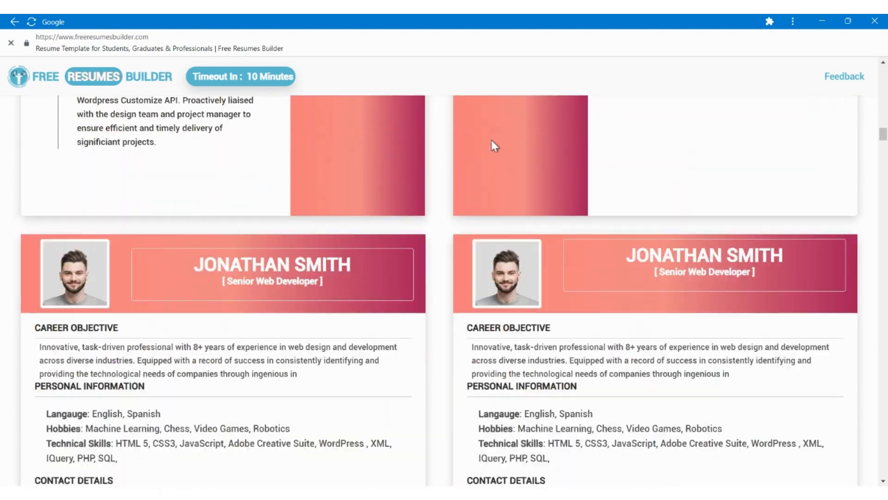
scroll(491, 142, down, 15)
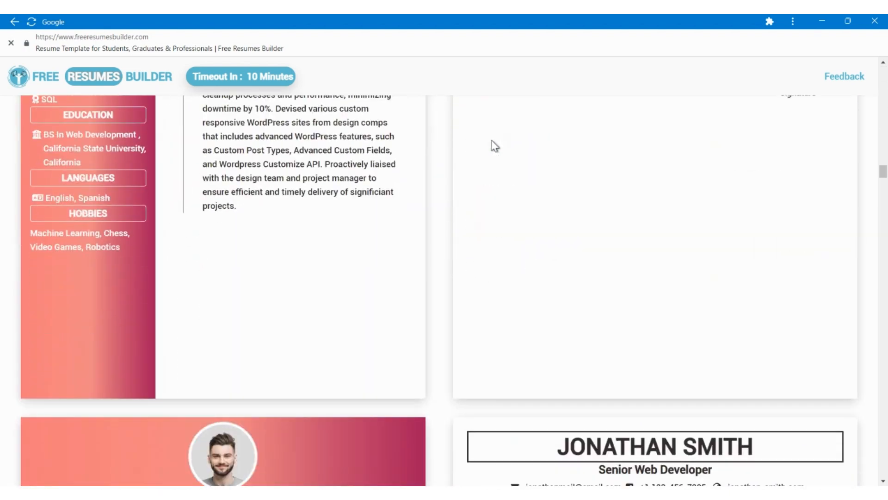
scroll(494, 146, down, 12)
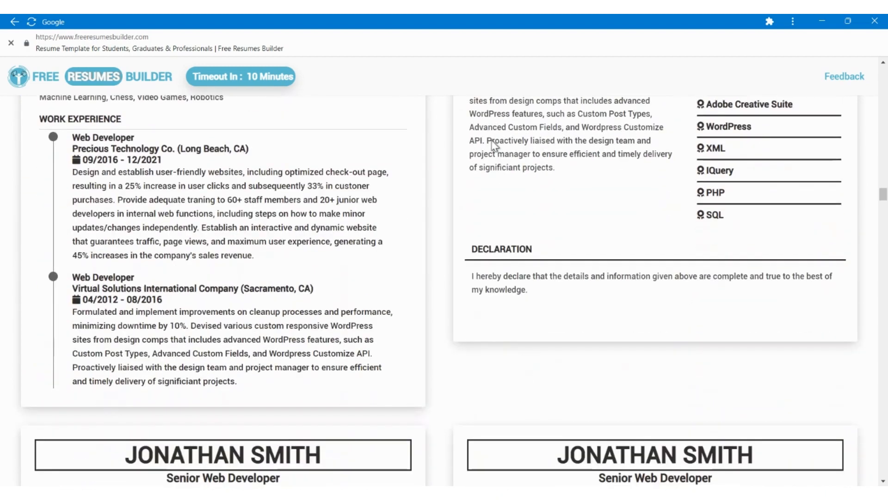
scroll(491, 141, up, 4)
scroll(492, 141, down, 4)
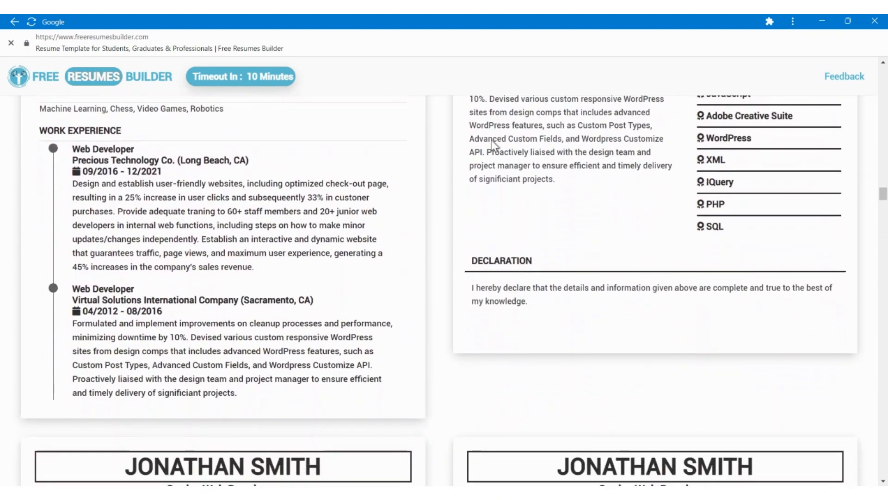
scroll(494, 145, down, 6)
scroll(494, 145, up, 1)
scroll(494, 145, down, 1)
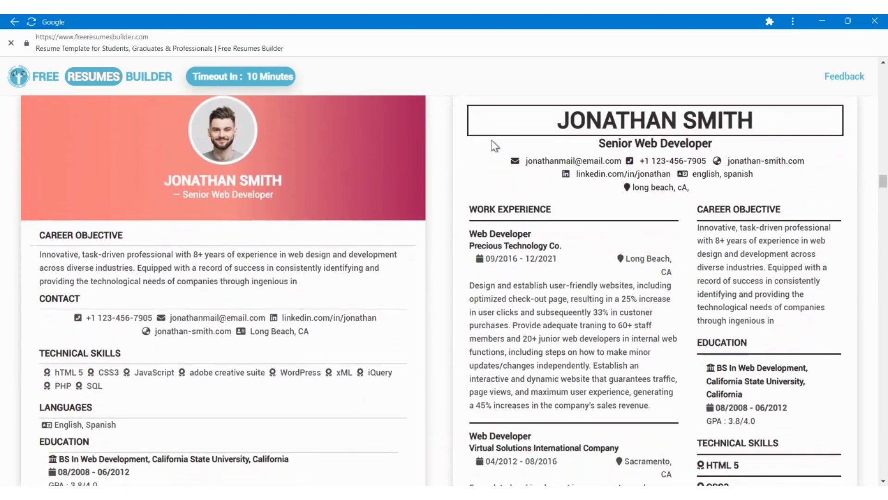
scroll(494, 147, down, 5)
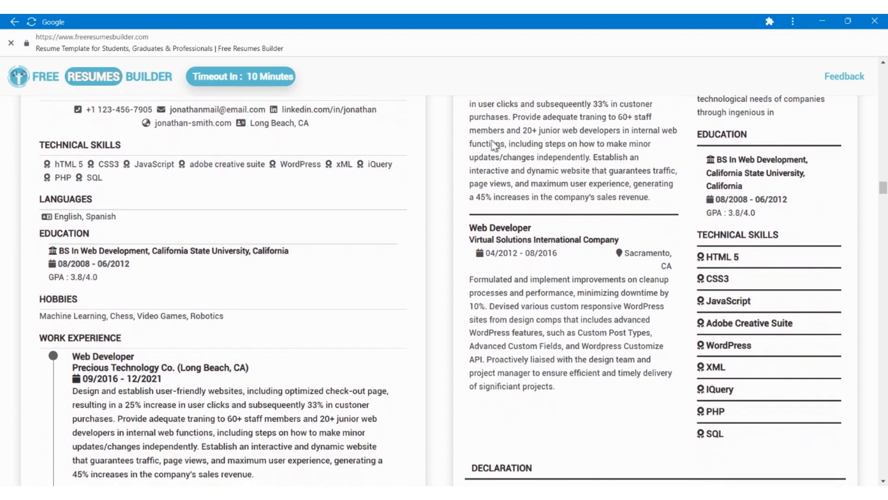
scroll(494, 146, down, 2)
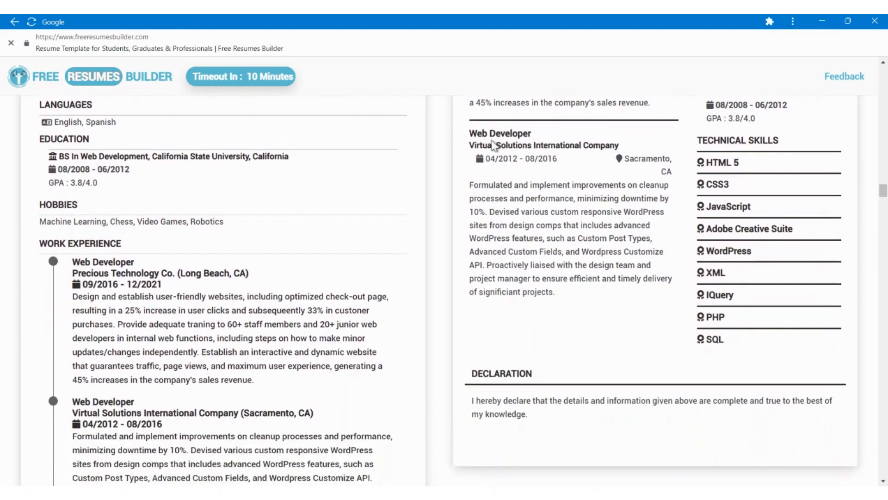
scroll(494, 145, up, 7)
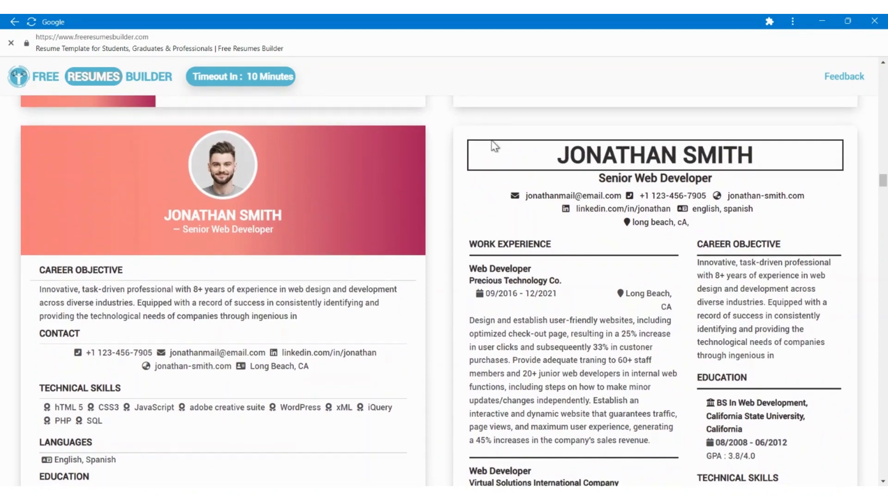
scroll(495, 147, down, 1)
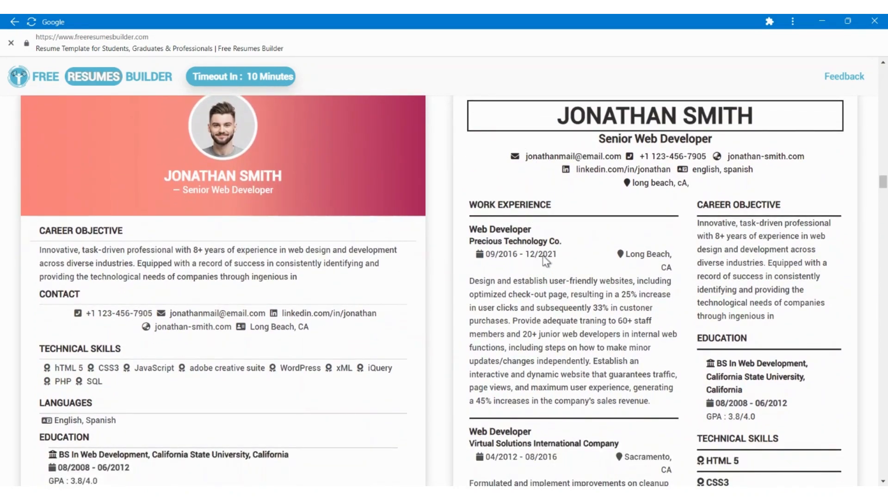
scroll(519, 369, down, 9)
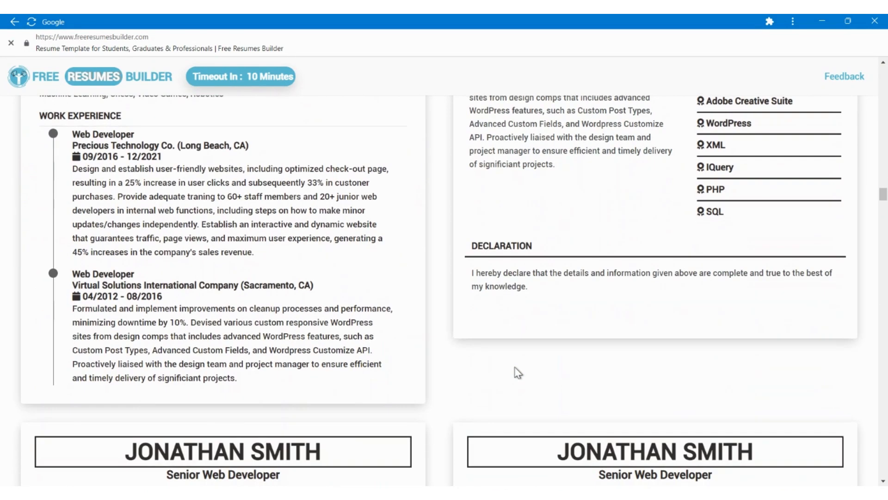
scroll(518, 372, down, 17)
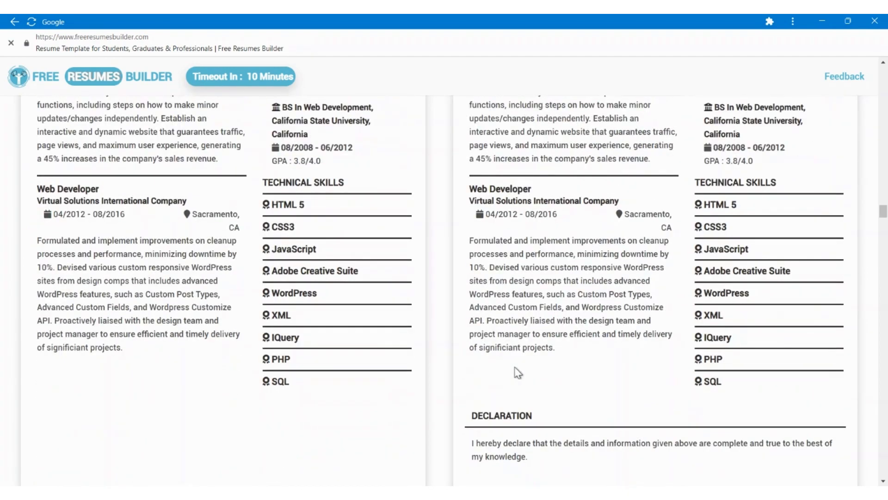
scroll(517, 372, up, 10)
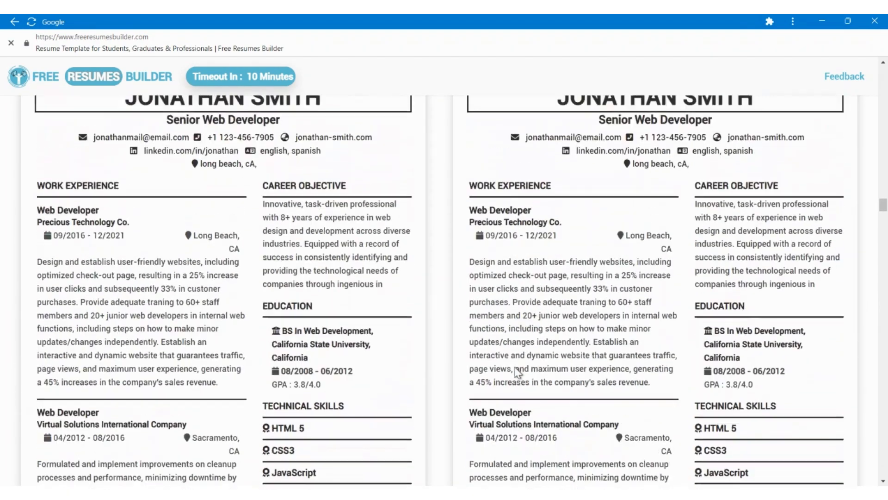
scroll(515, 369, up, 1)
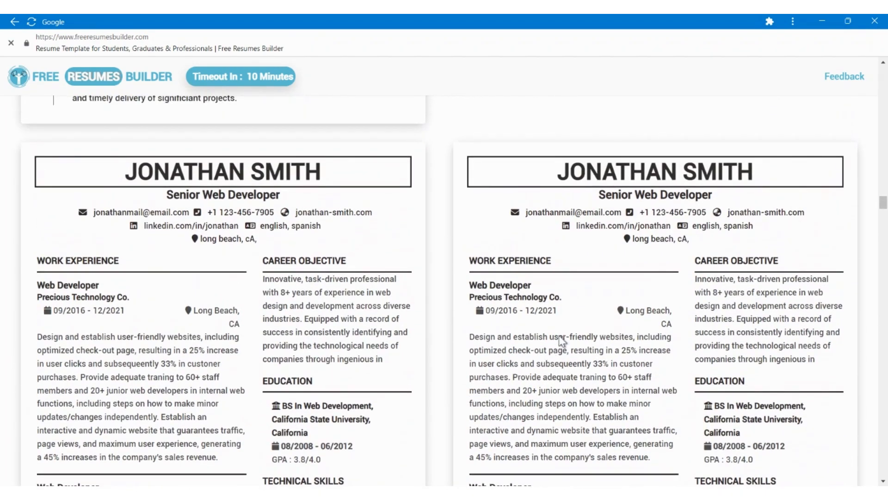
scroll(562, 341, up, 14)
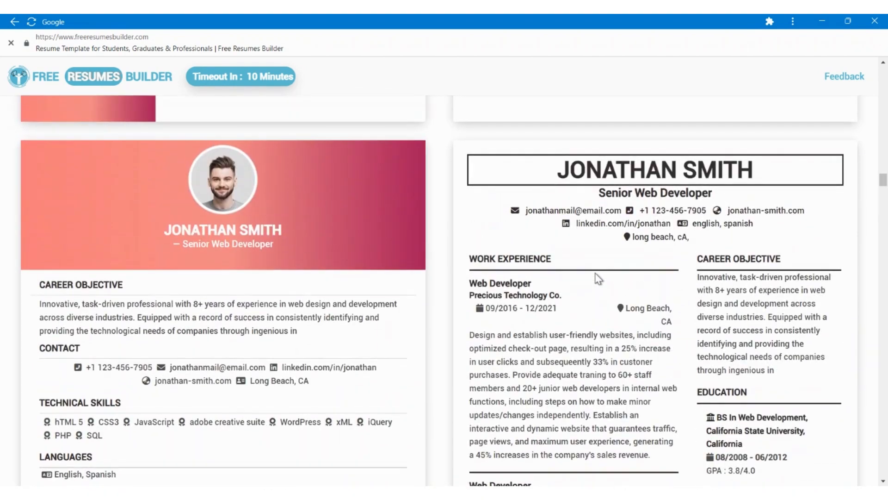
scroll(599, 279, up, 14)
scroll(606, 267, down, 3)
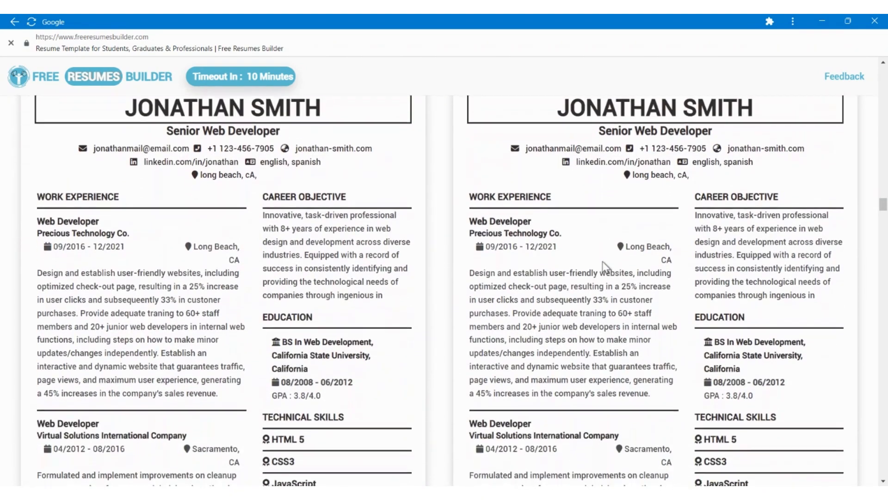
scroll(606, 267, down, 2)
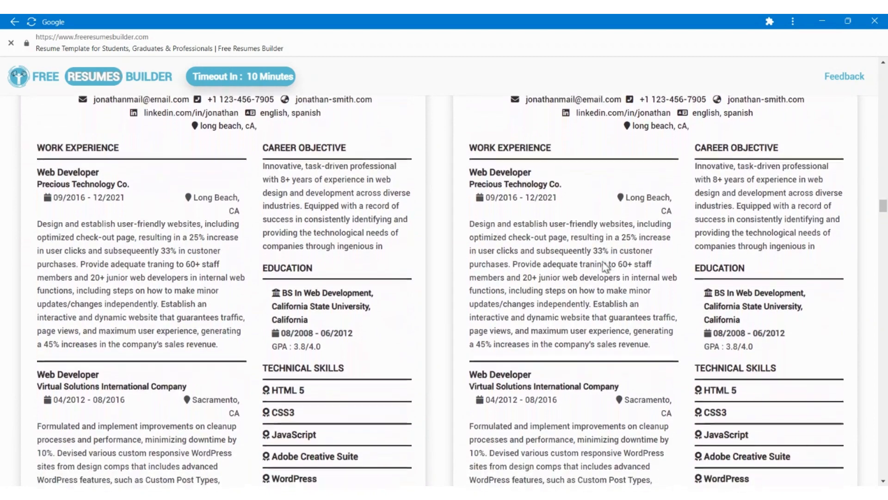
scroll(604, 267, down, 8)
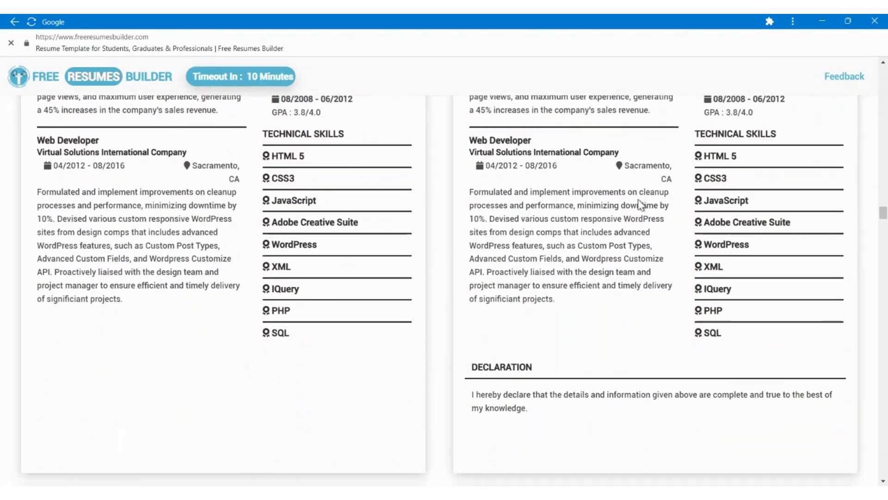
scroll(638, 200, down, 8)
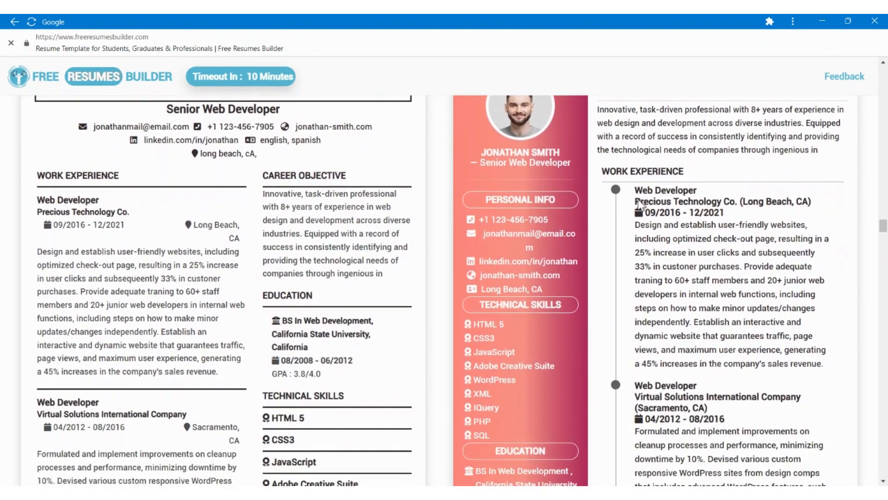
scroll(638, 200, down, 7)
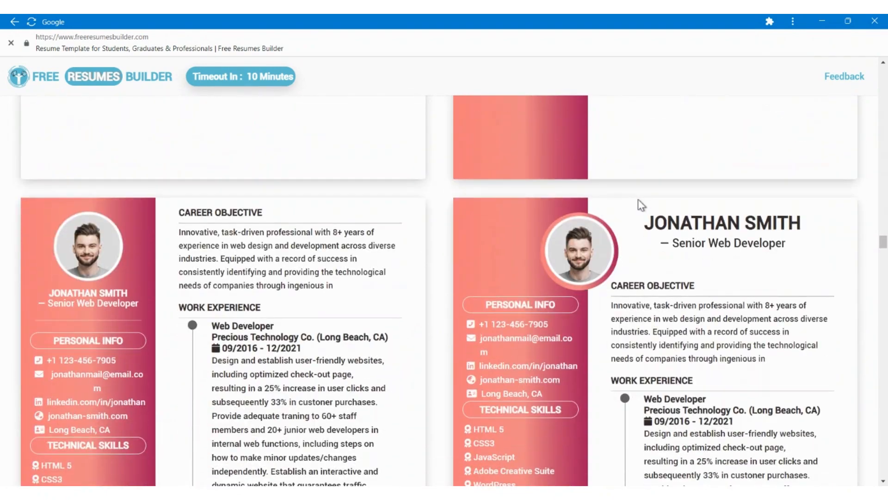
scroll(640, 203, down, 10)
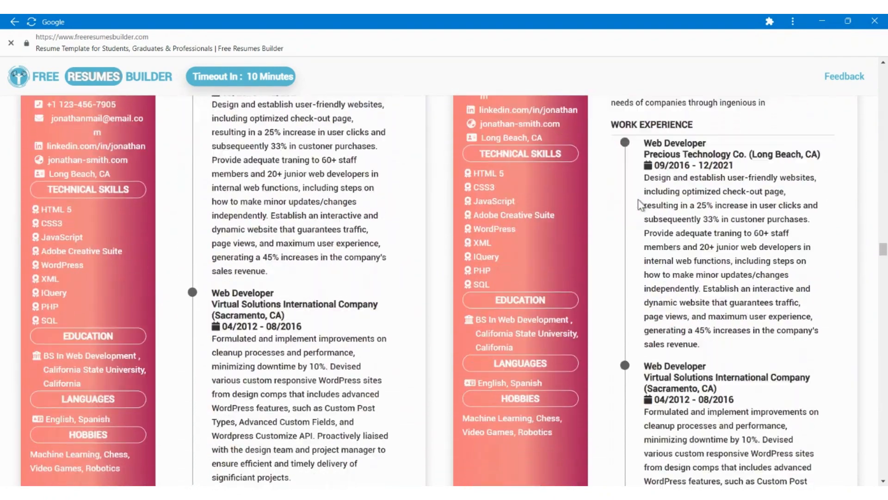
scroll(638, 203, up, 15)
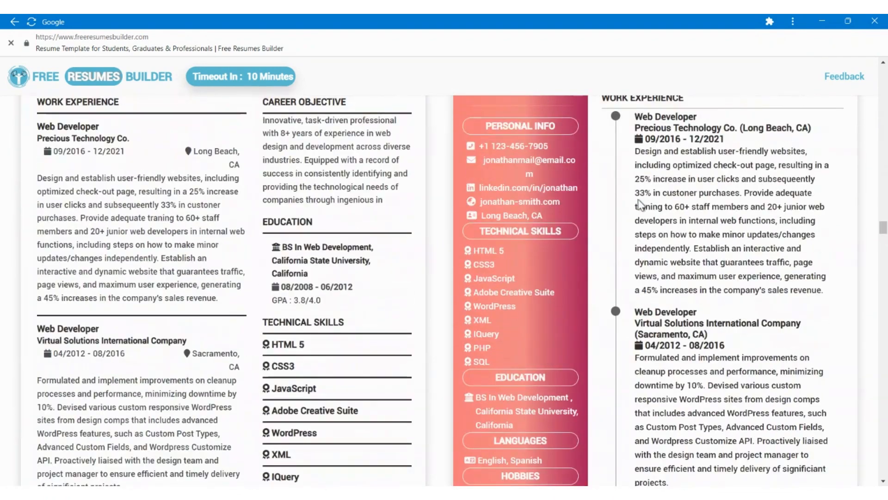
Set the font of the resume templates to Times New Roman.
scroll(639, 201, up, 15)
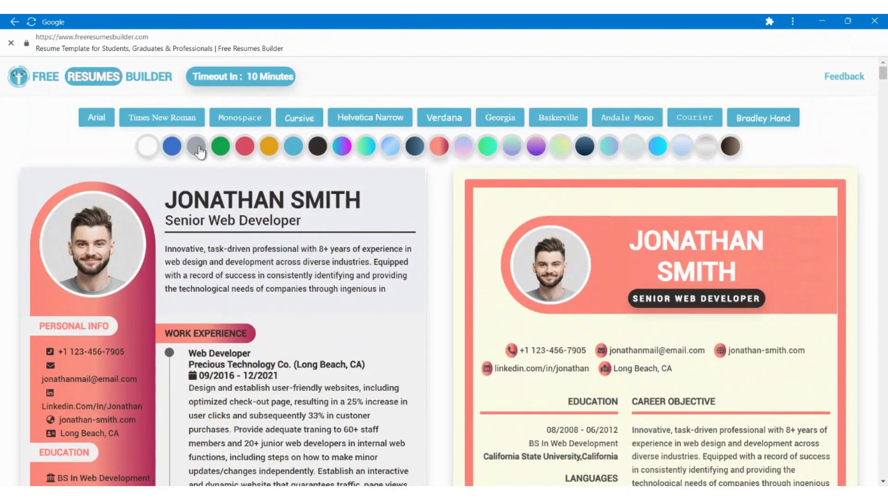
click(189, 119)
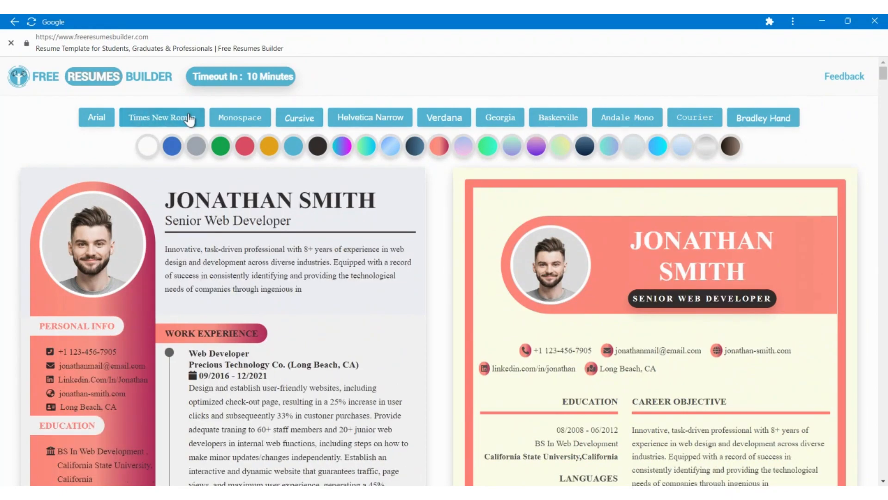
Choose the gradient template with a square photo overlapping its sidebar and save it as a PDF with background graphics.
scroll(274, 357, down, 20)
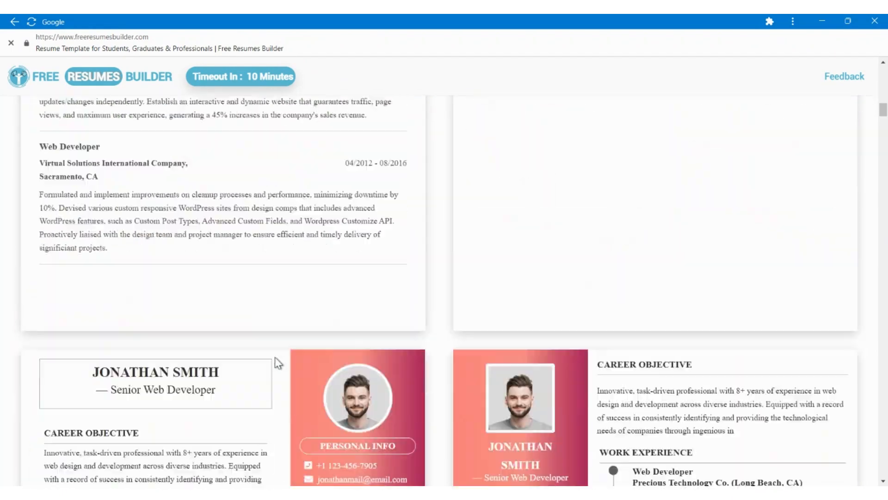
scroll(275, 357, down, 20)
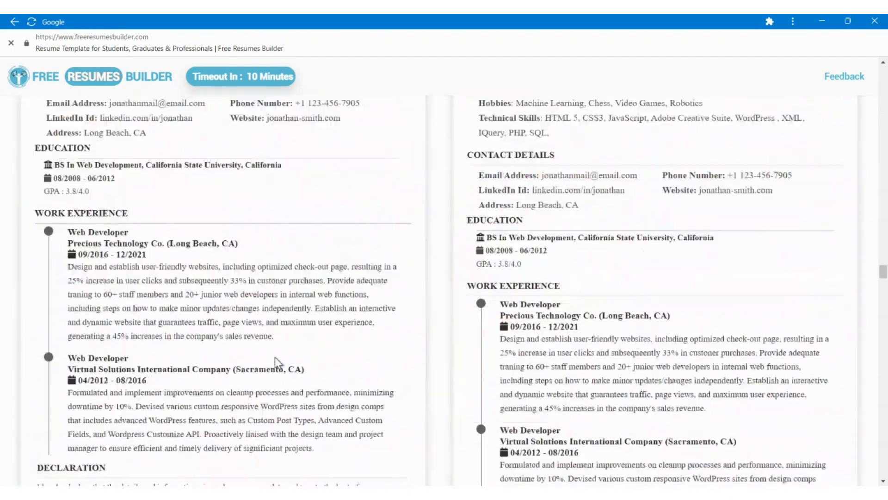
scroll(274, 357, down, 3)
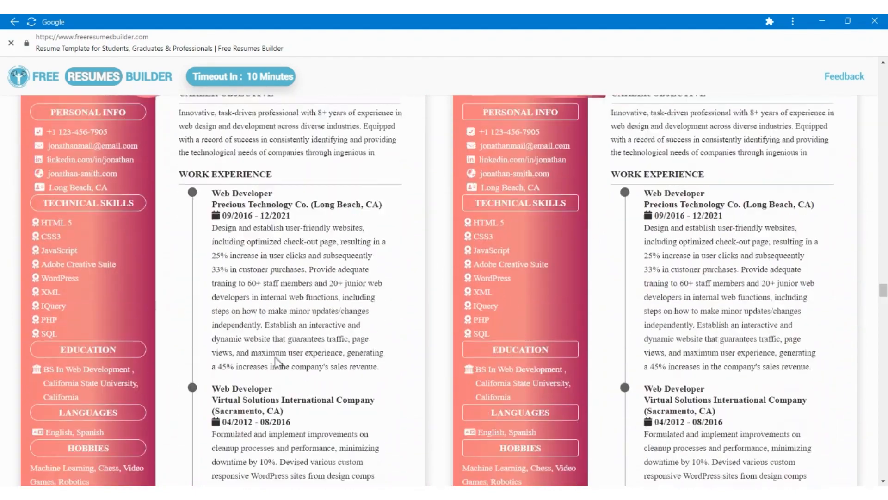
scroll(275, 356, up, 3)
scroll(275, 356, down, 12)
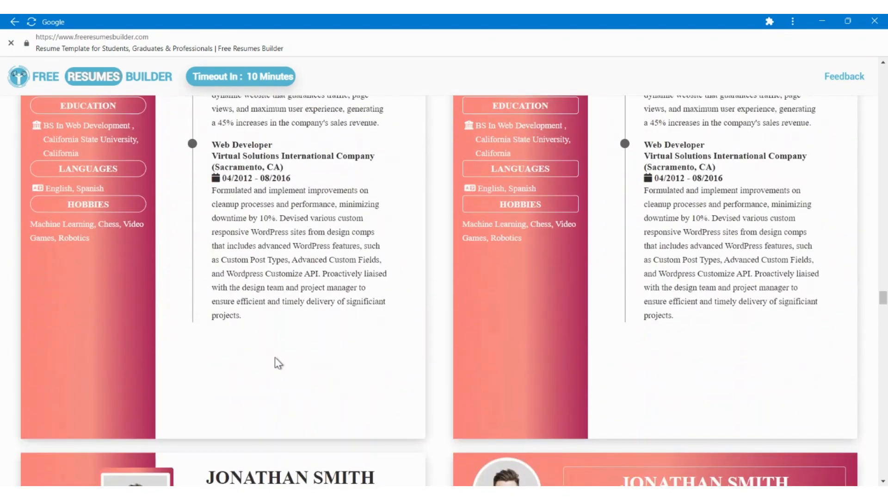
scroll(275, 358, down, 7)
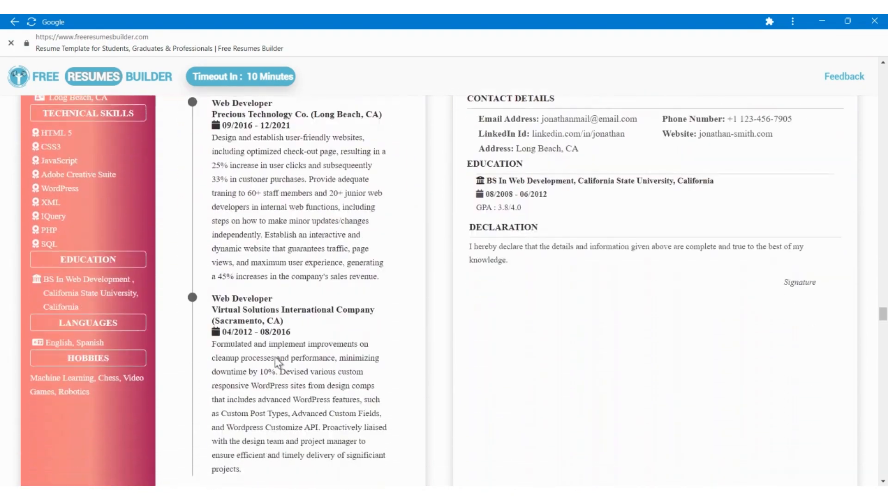
scroll(275, 357, up, 5)
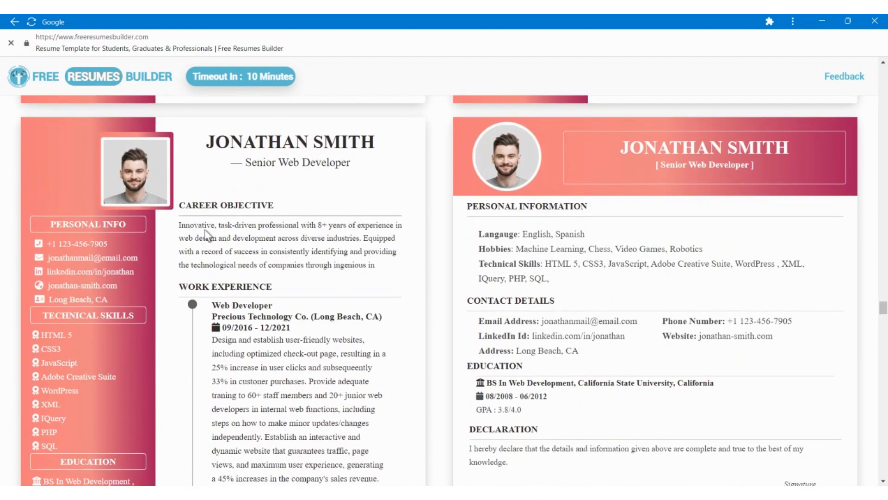
click(148, 219)
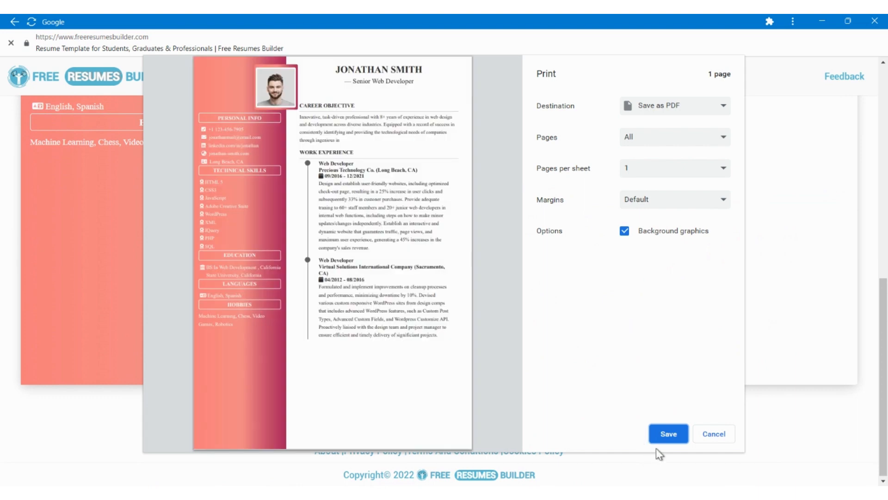
click(661, 437)
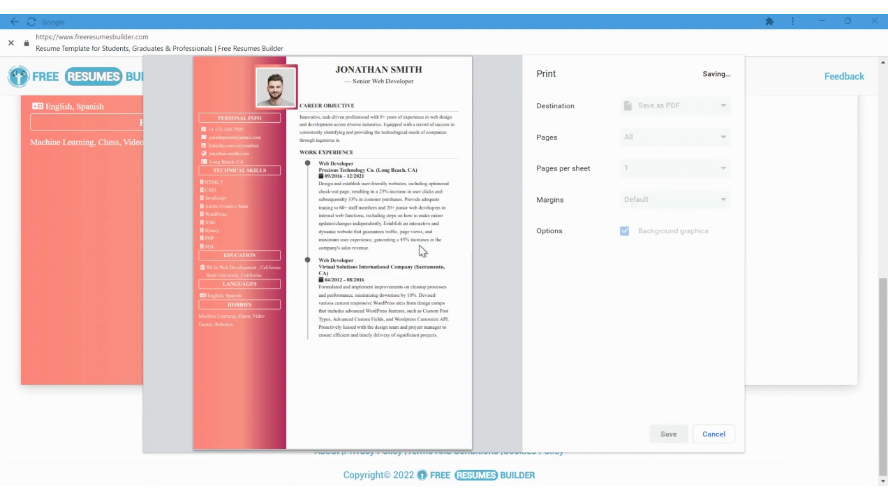